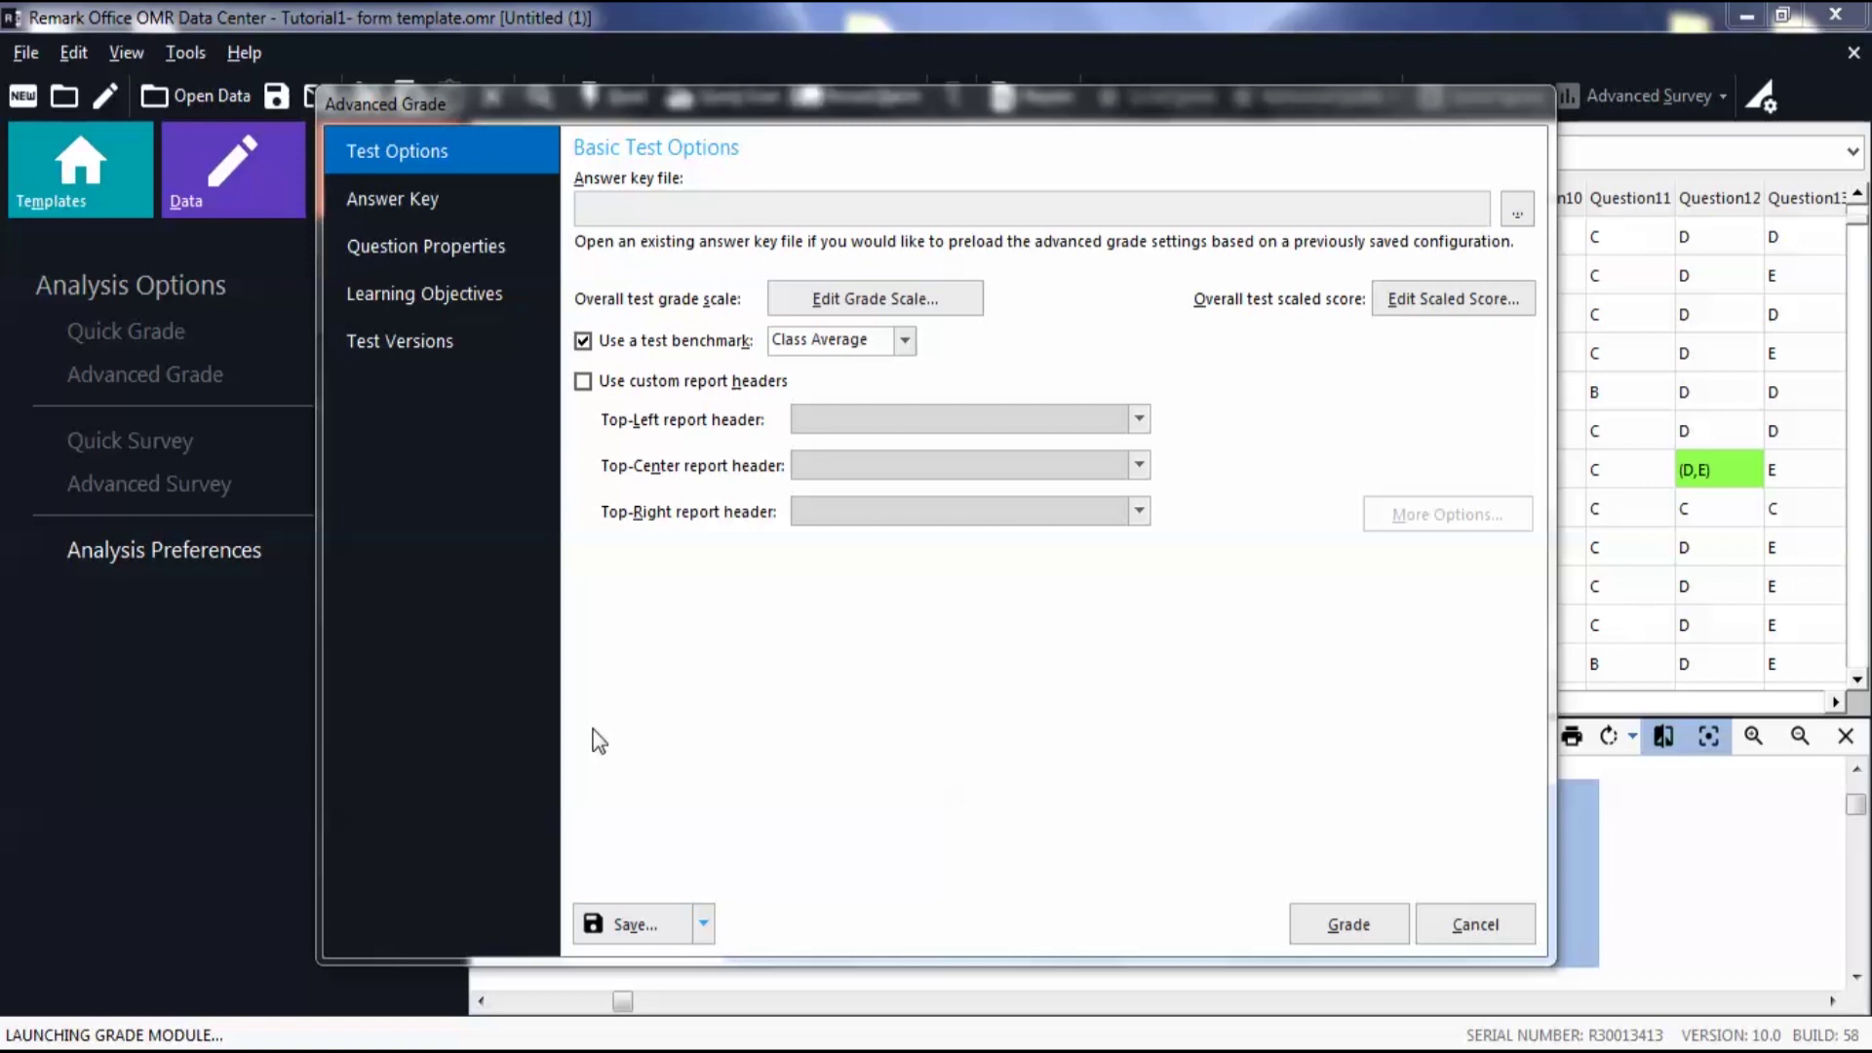
Step: Enable custom report headers and label the top-left header 'Respondent' with Number of Respondents as its value
left_click(583, 381)
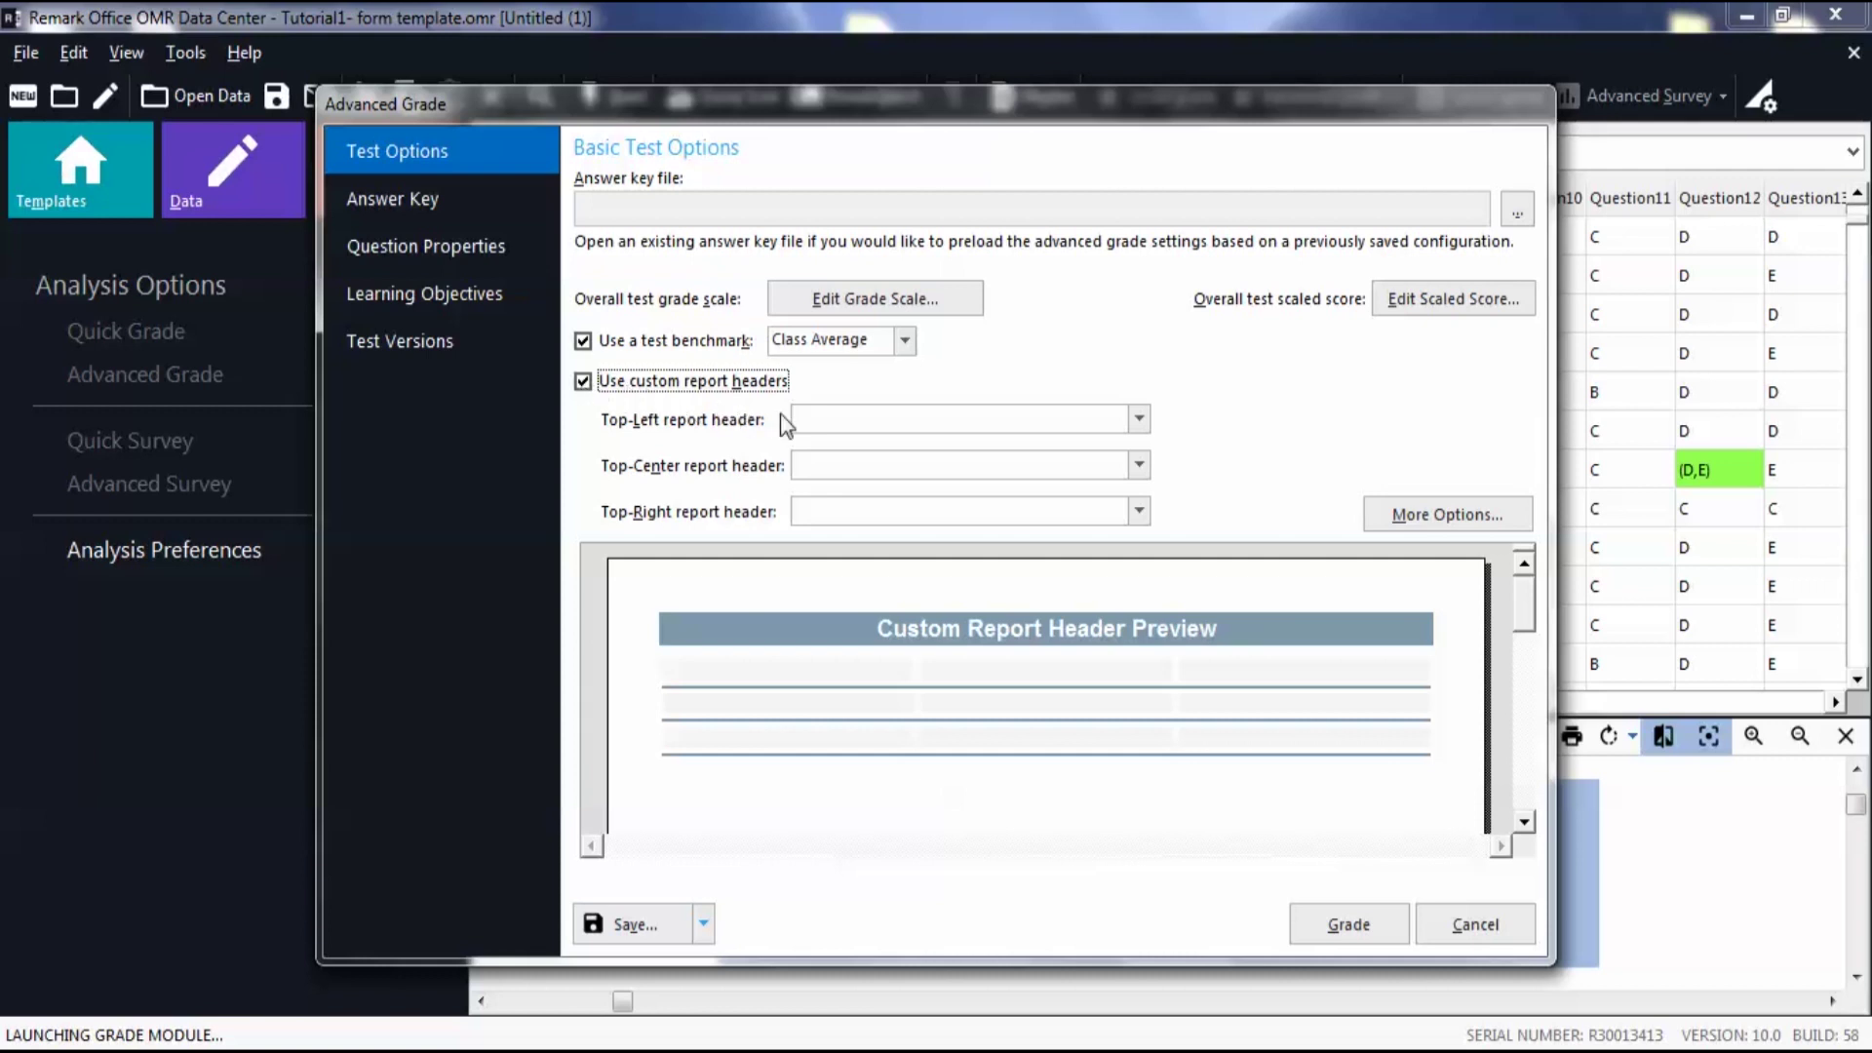
left_click(817, 429)
type("Respon")
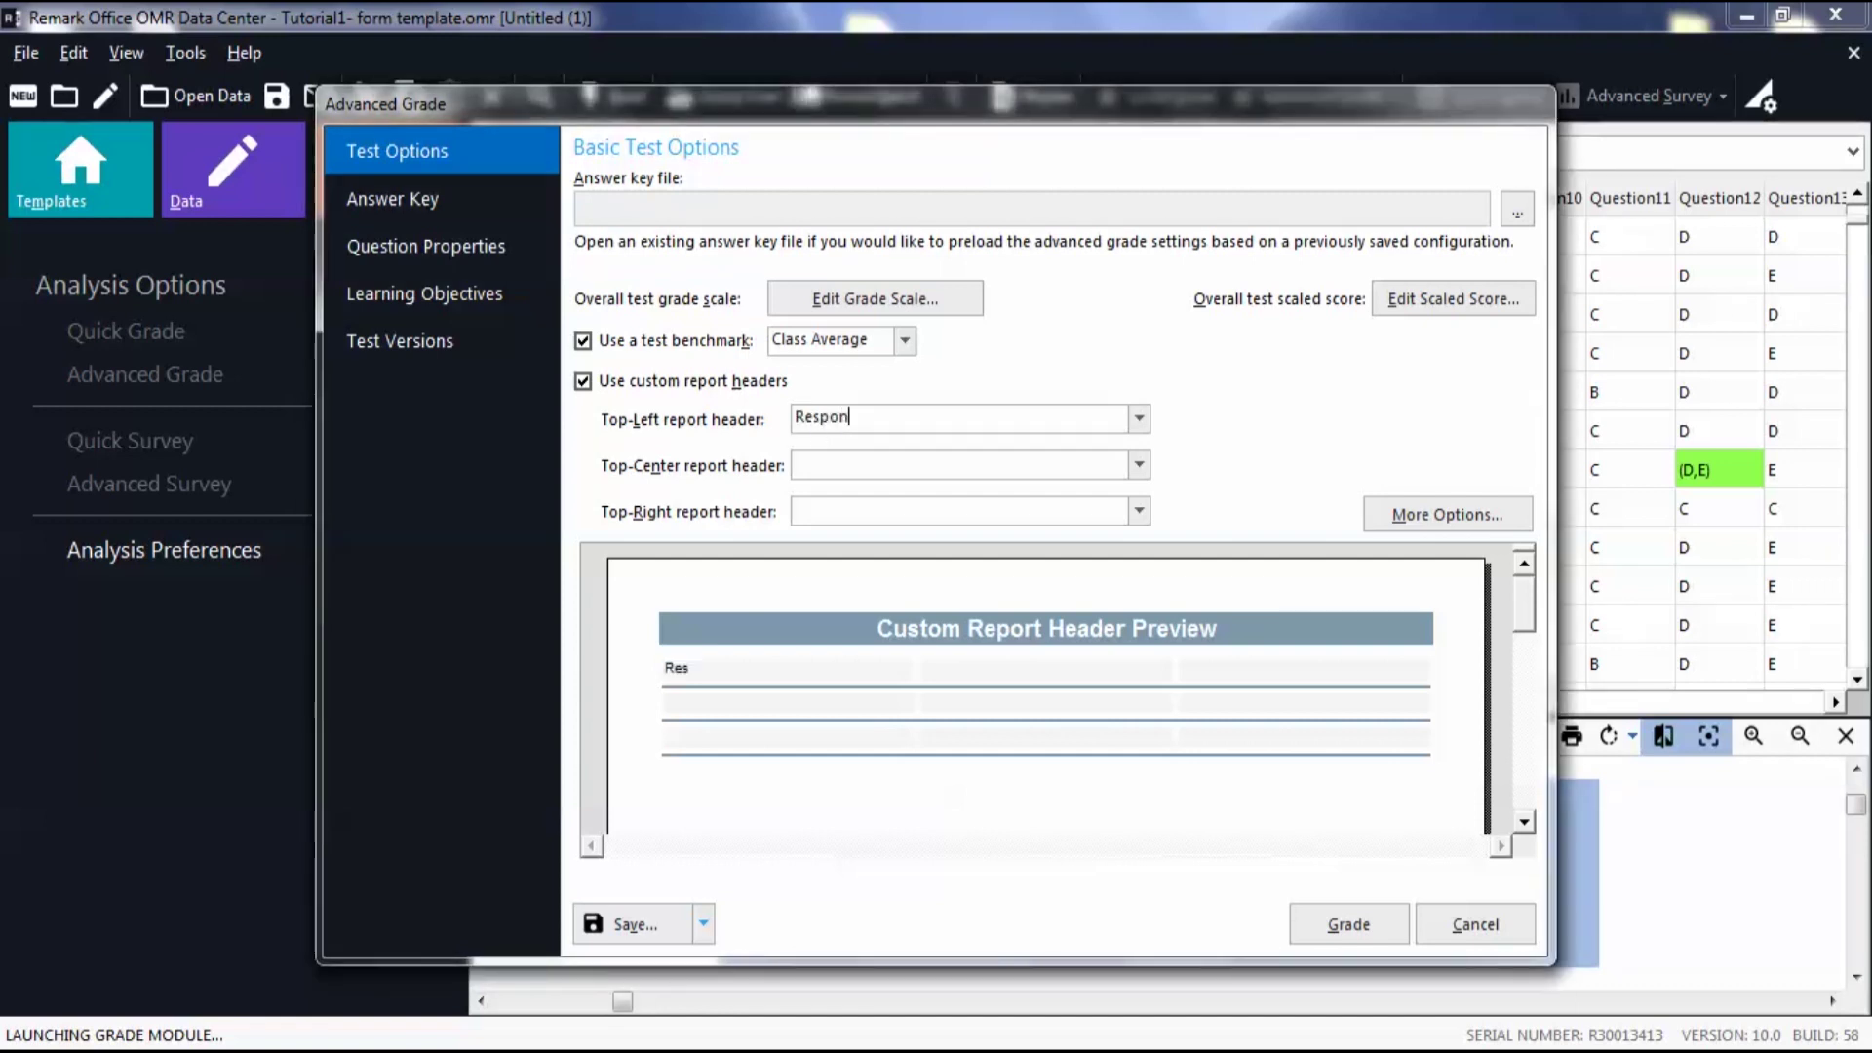
type("dent")
left_click(1138, 419)
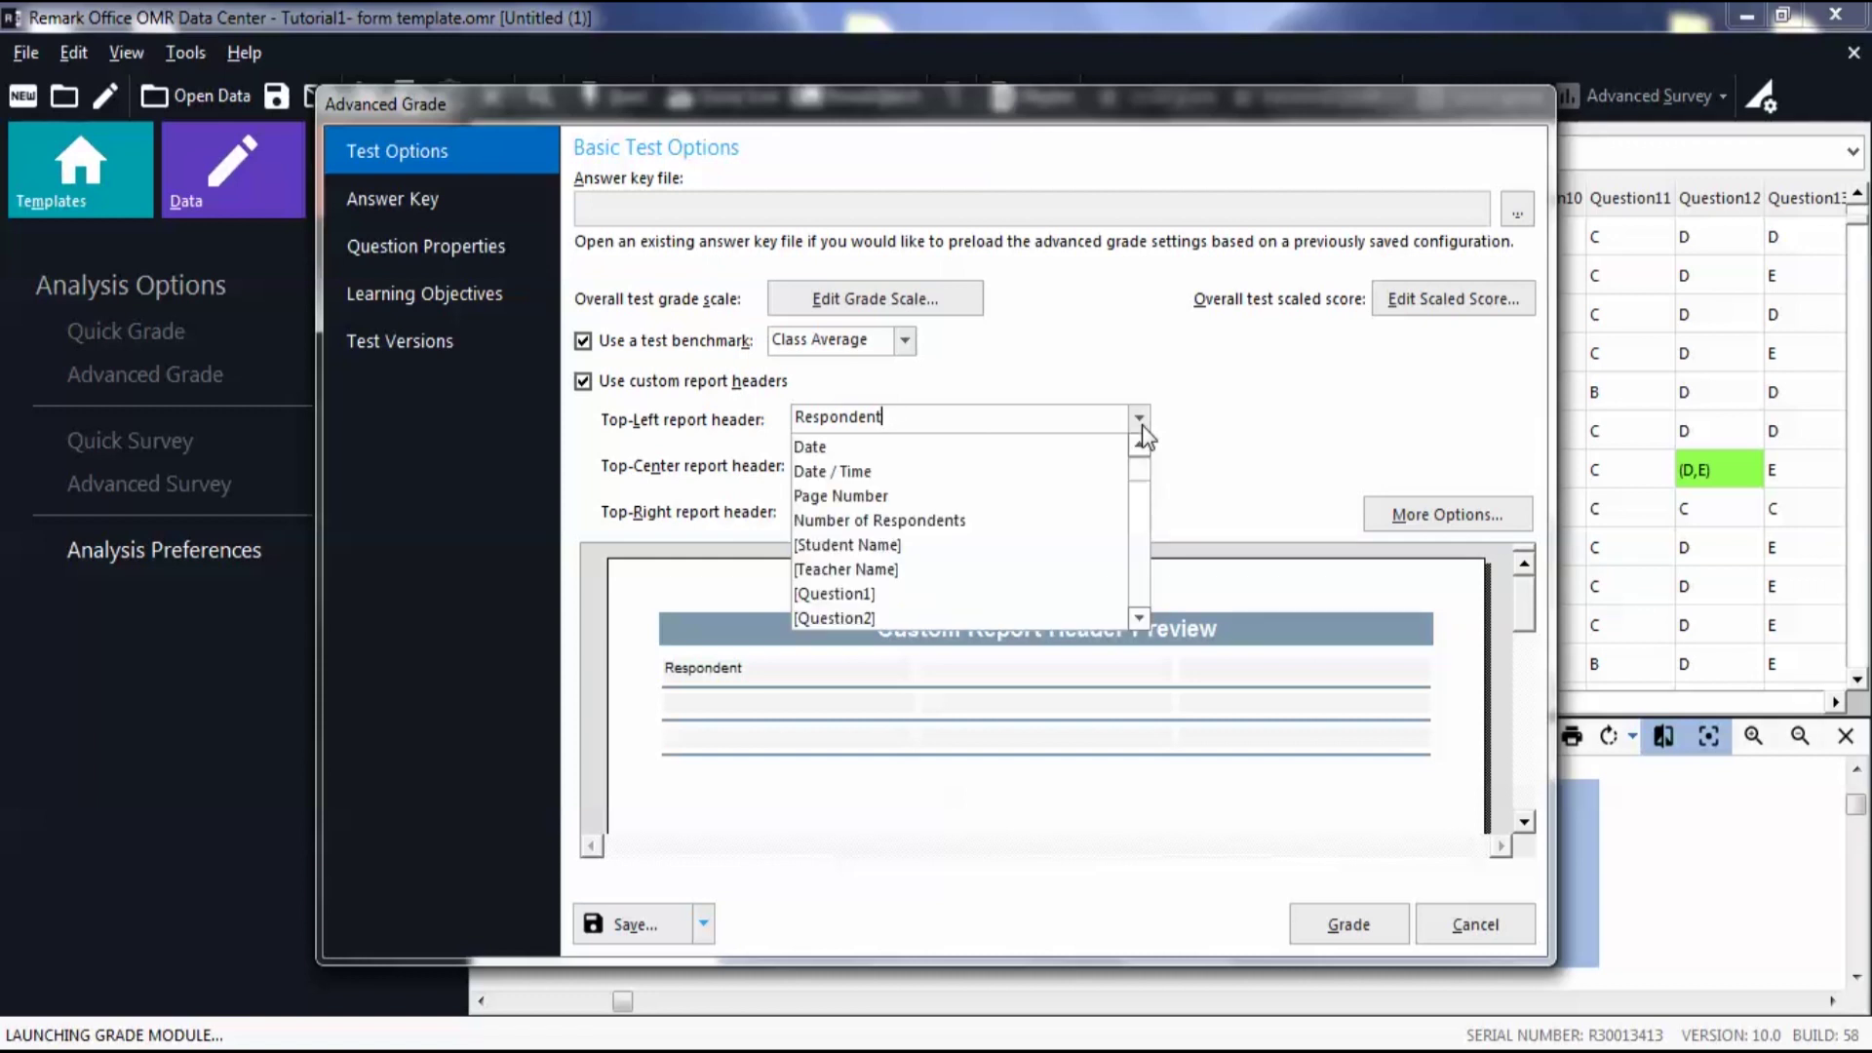
left_click(871, 523)
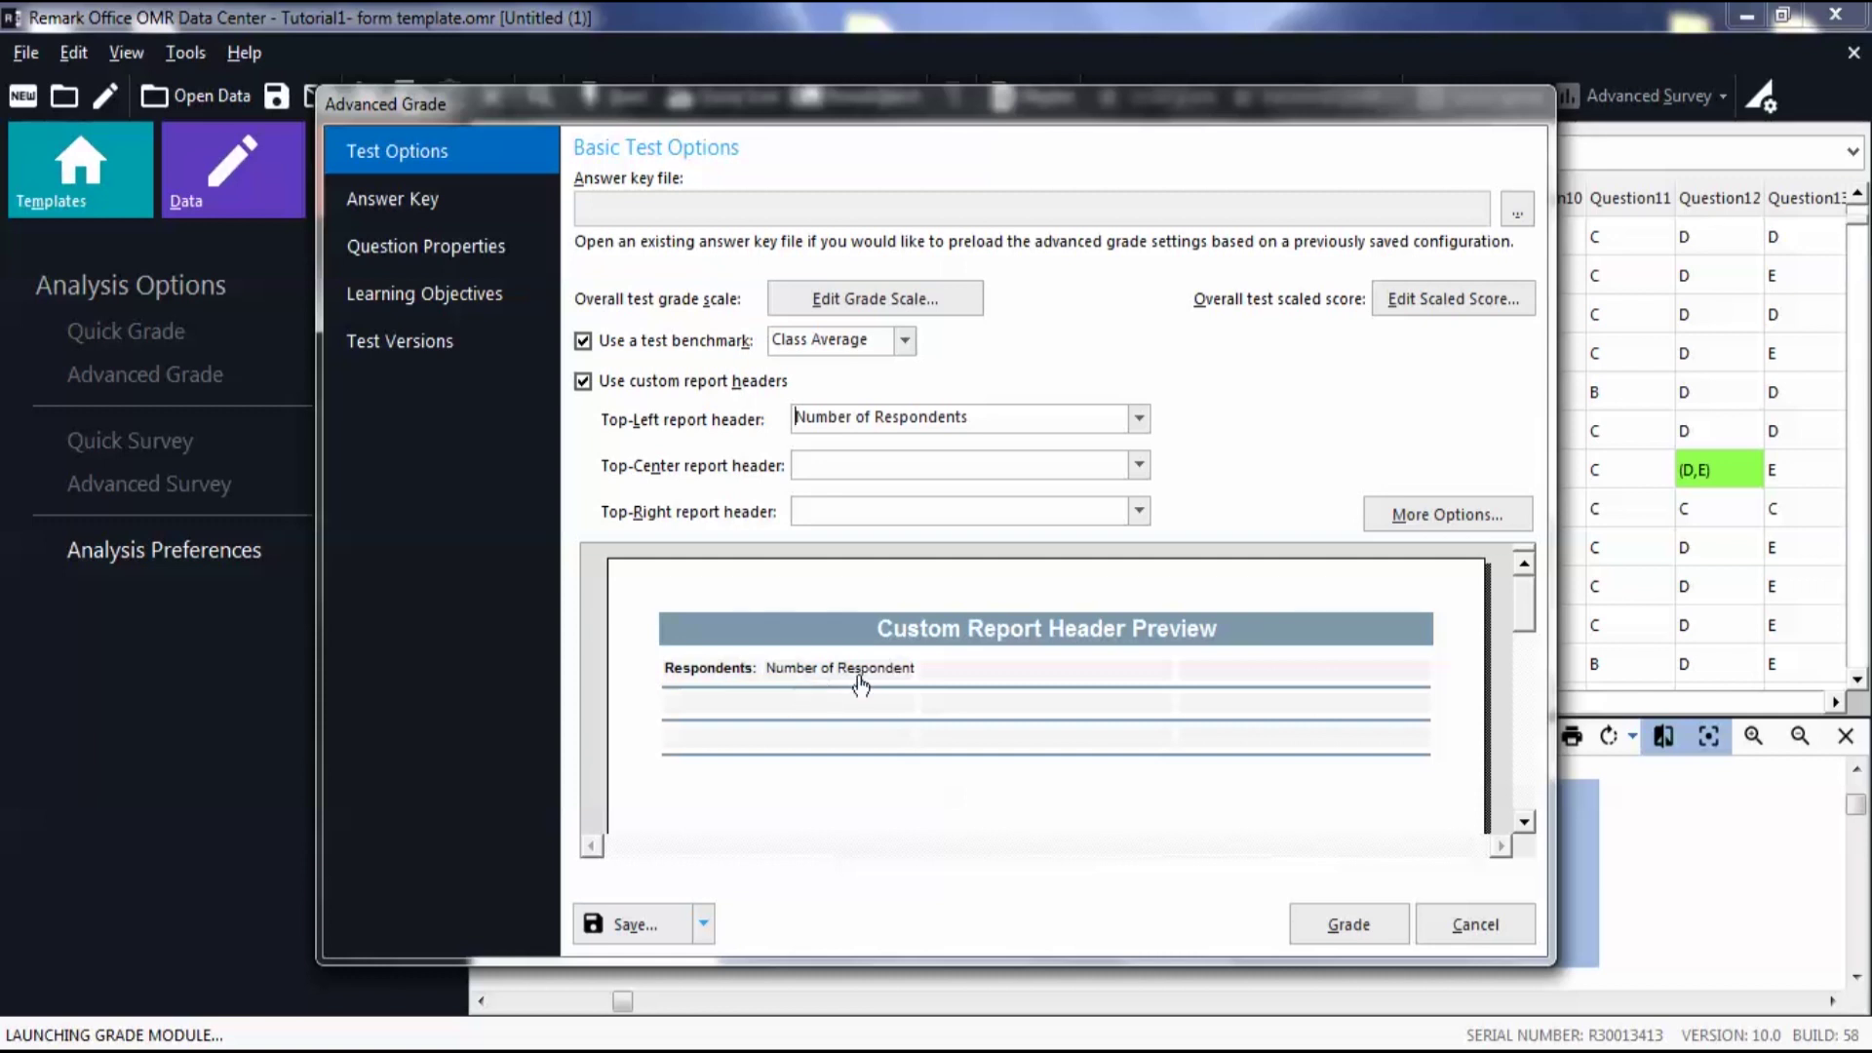
Step: Set the top-center header to Date and the top-right header to Page Number
left_click(1137, 466)
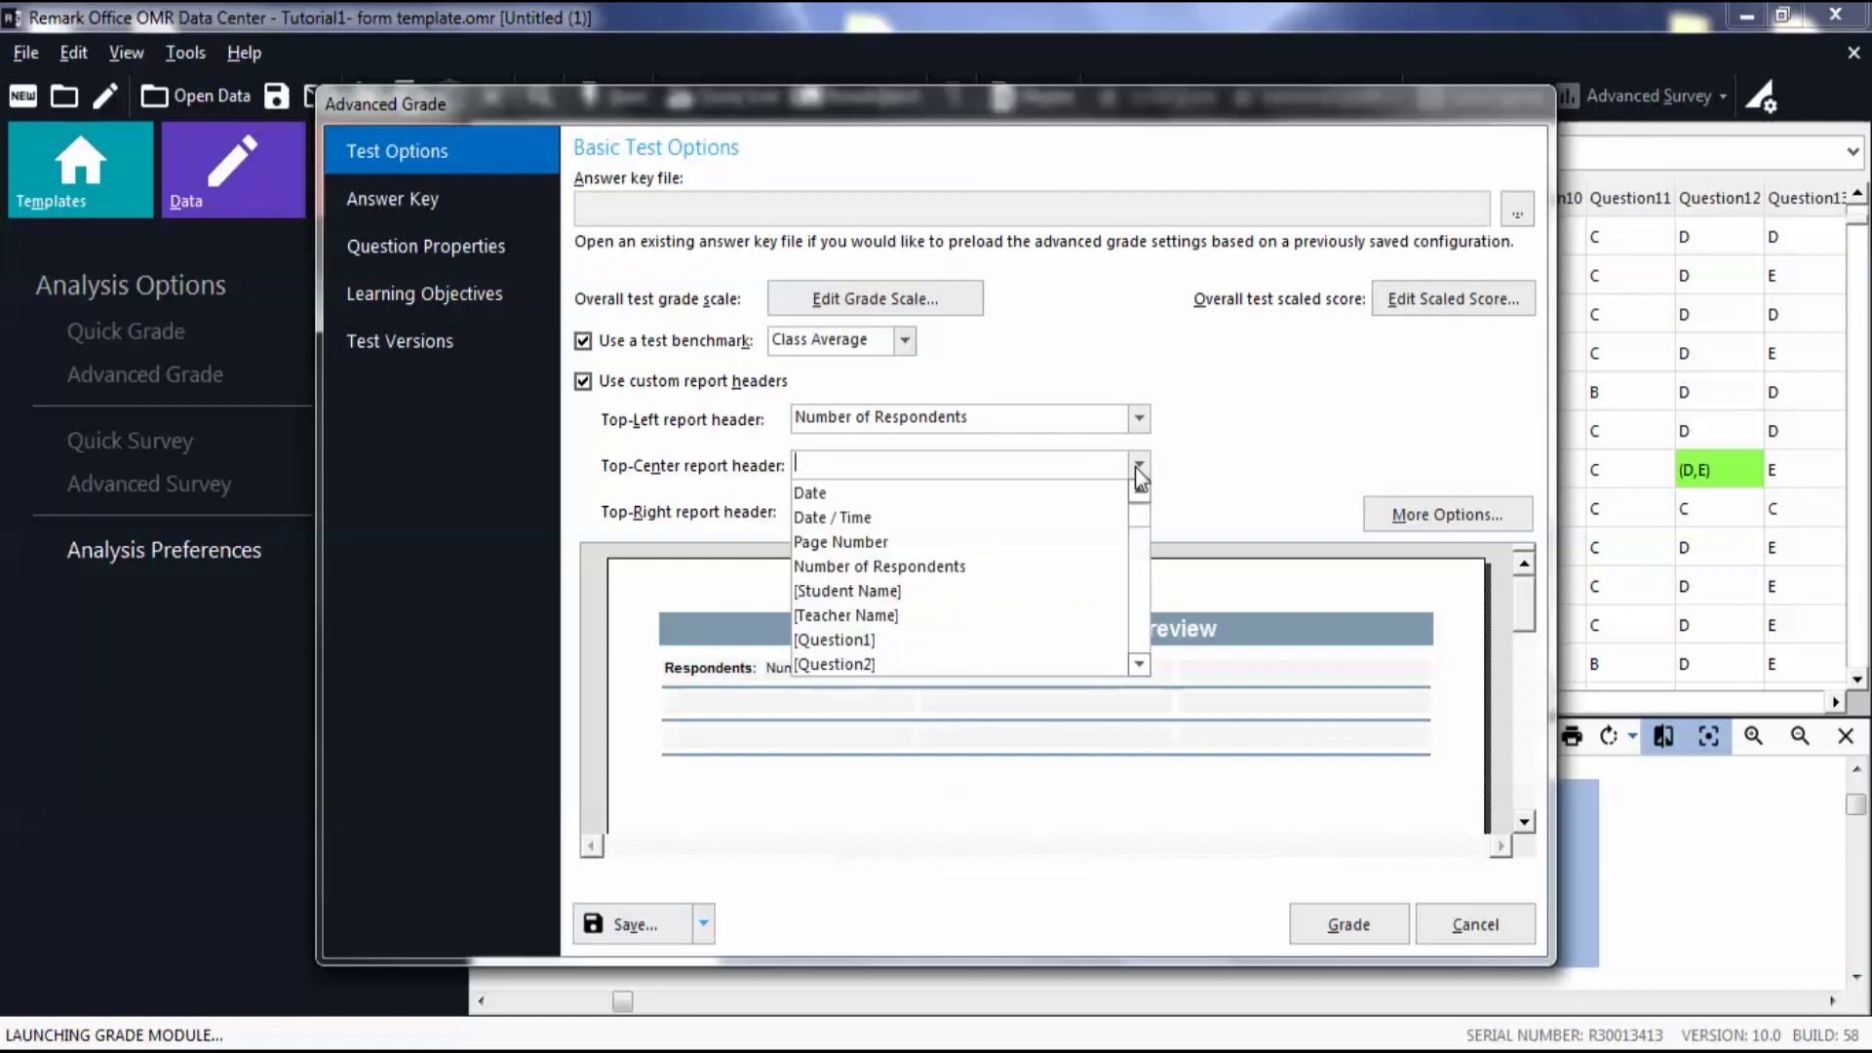
left_click(848, 494)
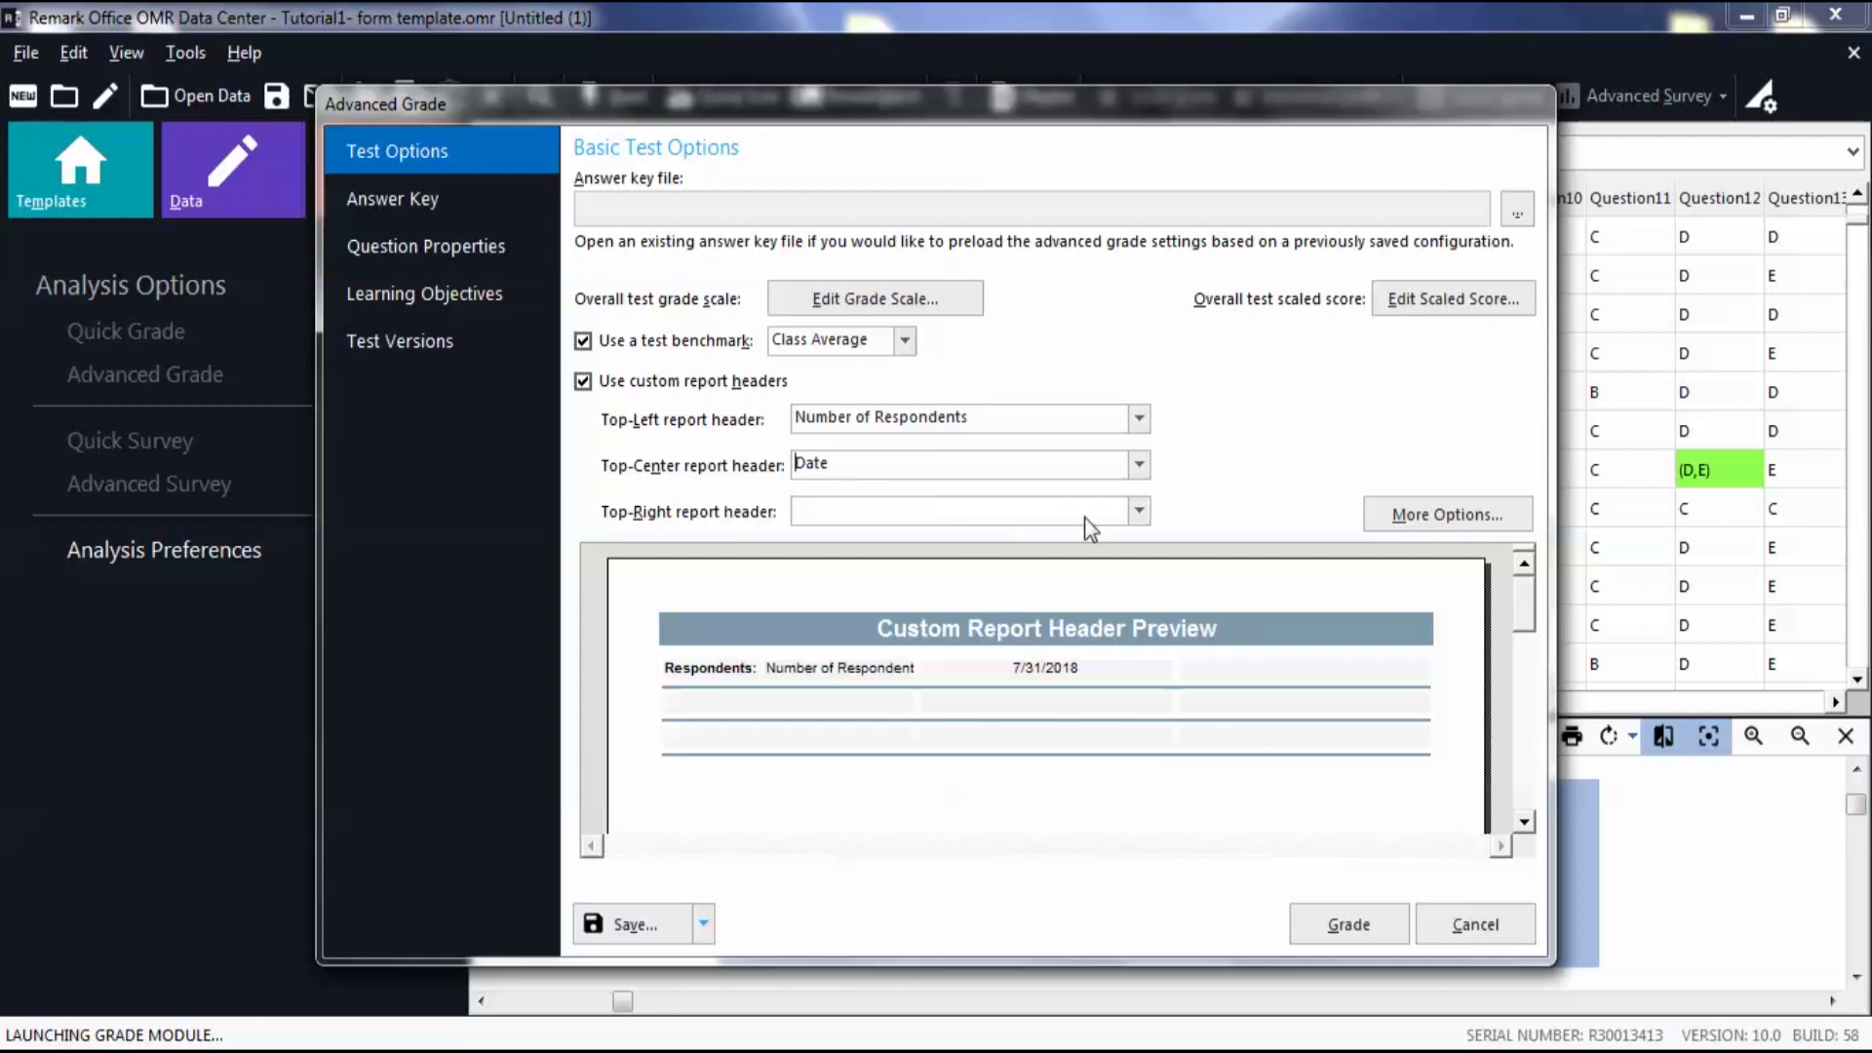
left_click(1139, 512)
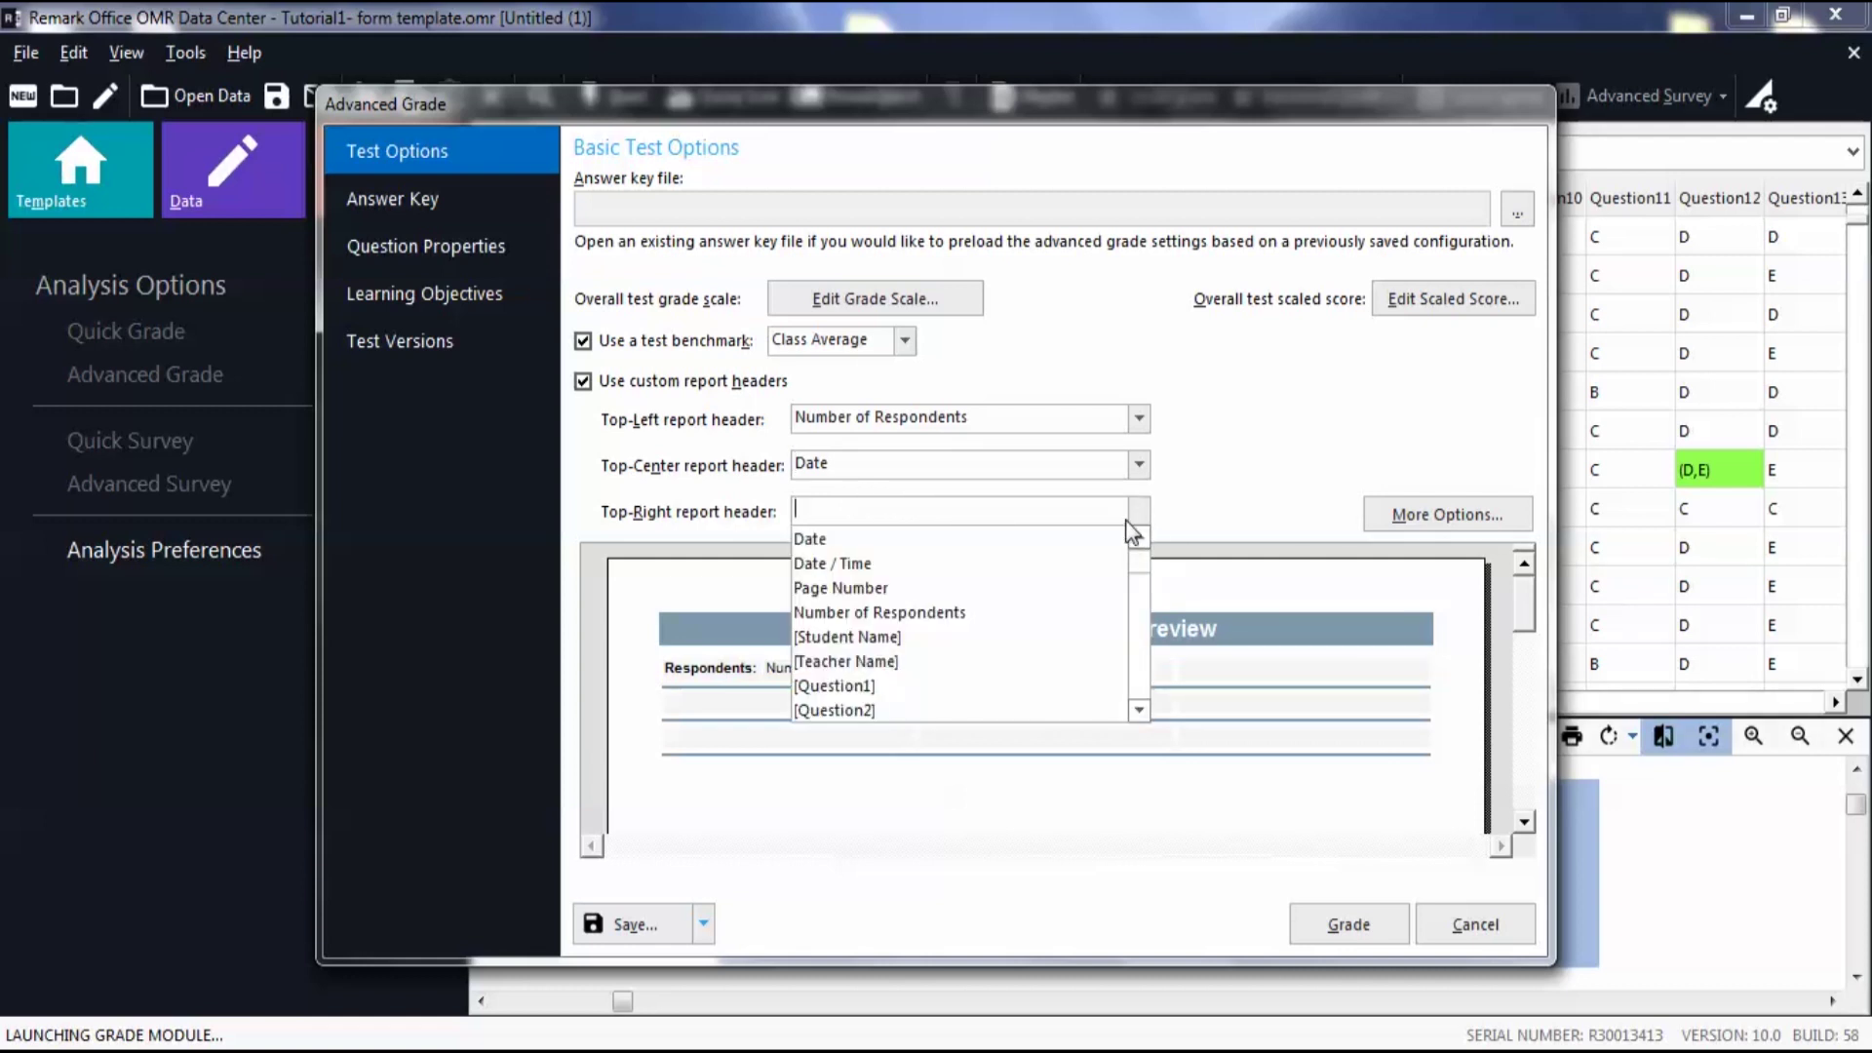
left_click(881, 589)
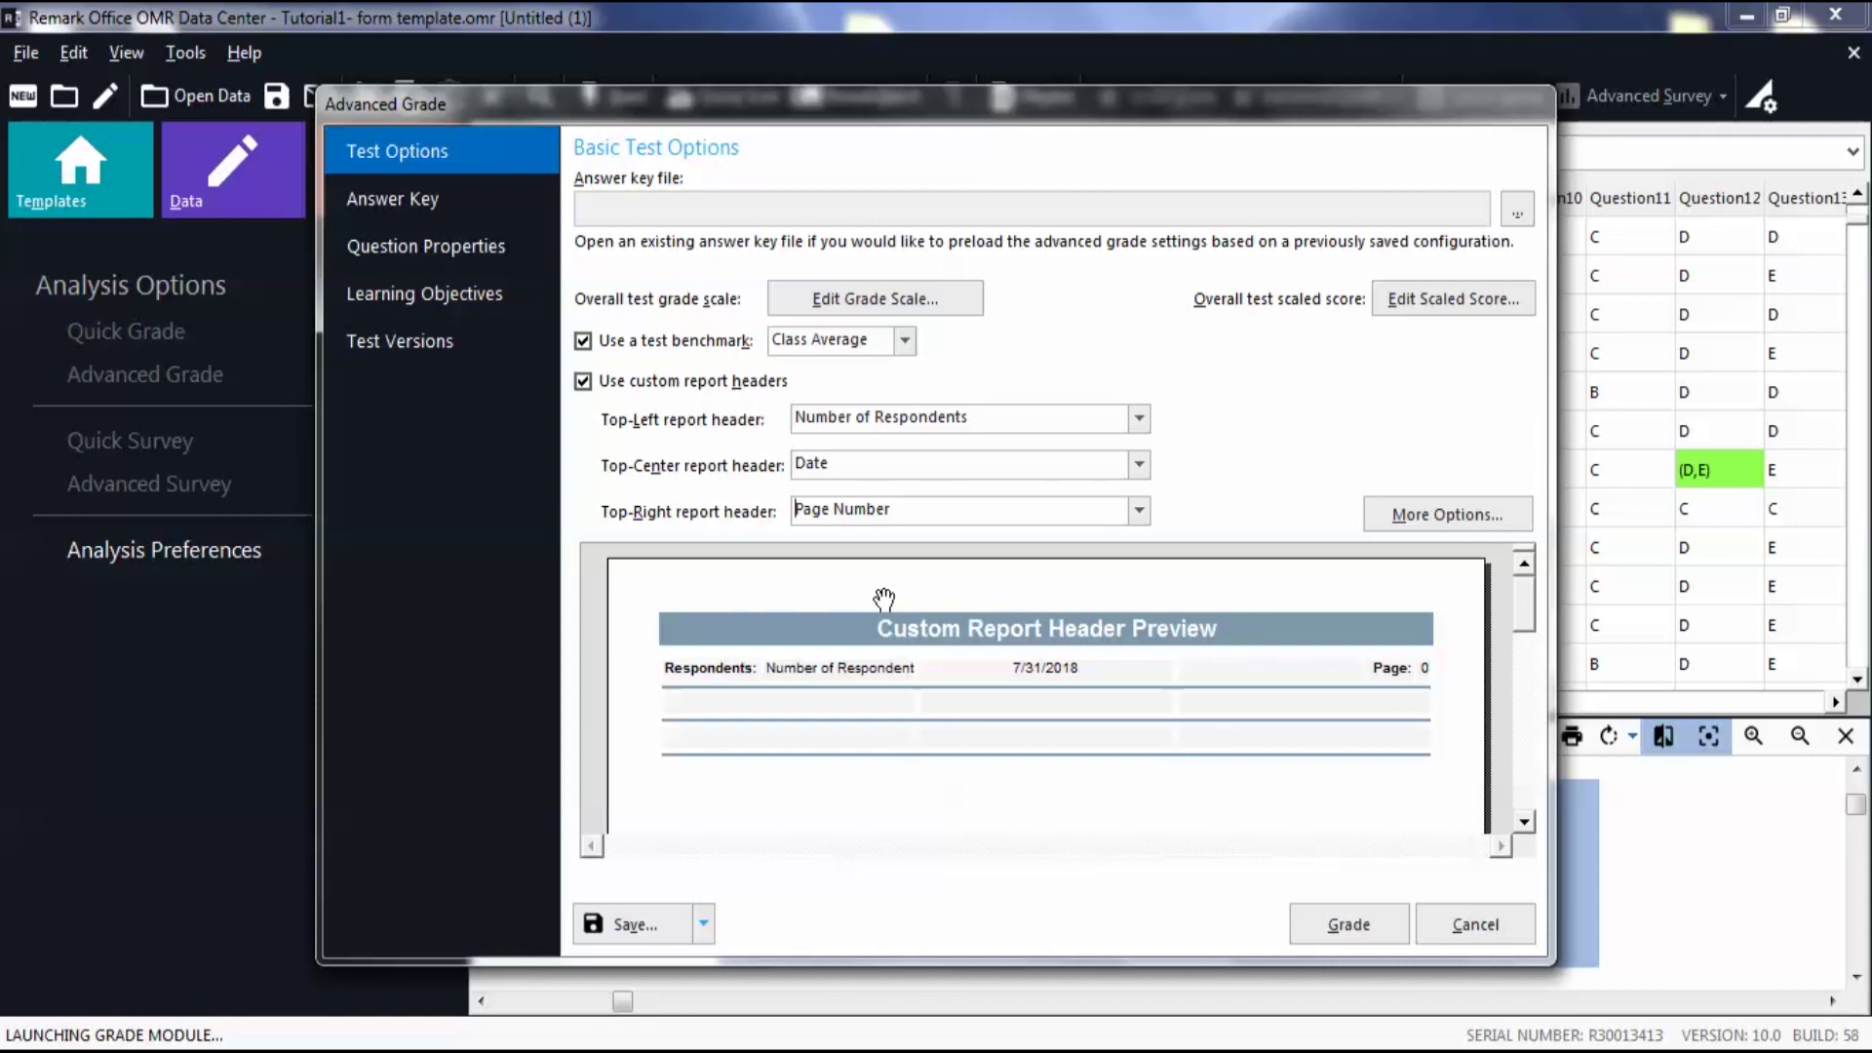
Step: Open the Custom Report Header Layout via More Options and leave the column count at Three
left_click(1385, 521)
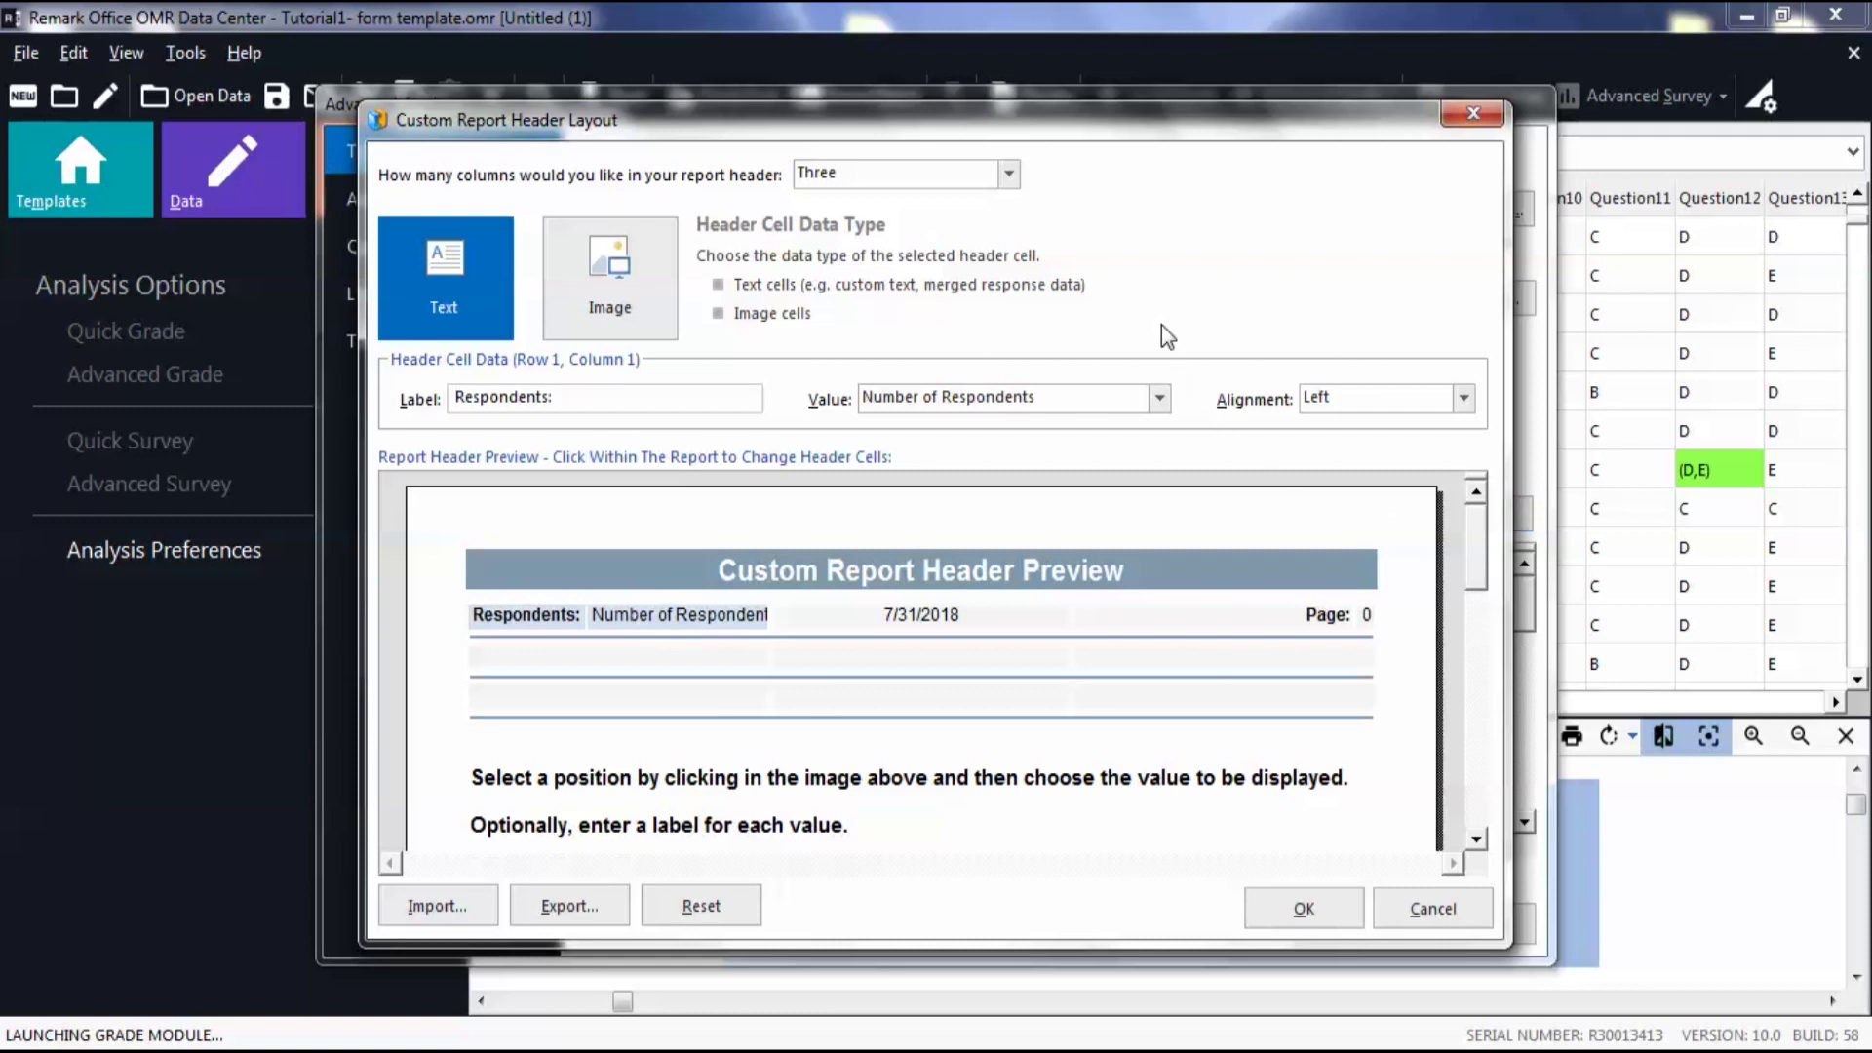
left_click(1009, 177)
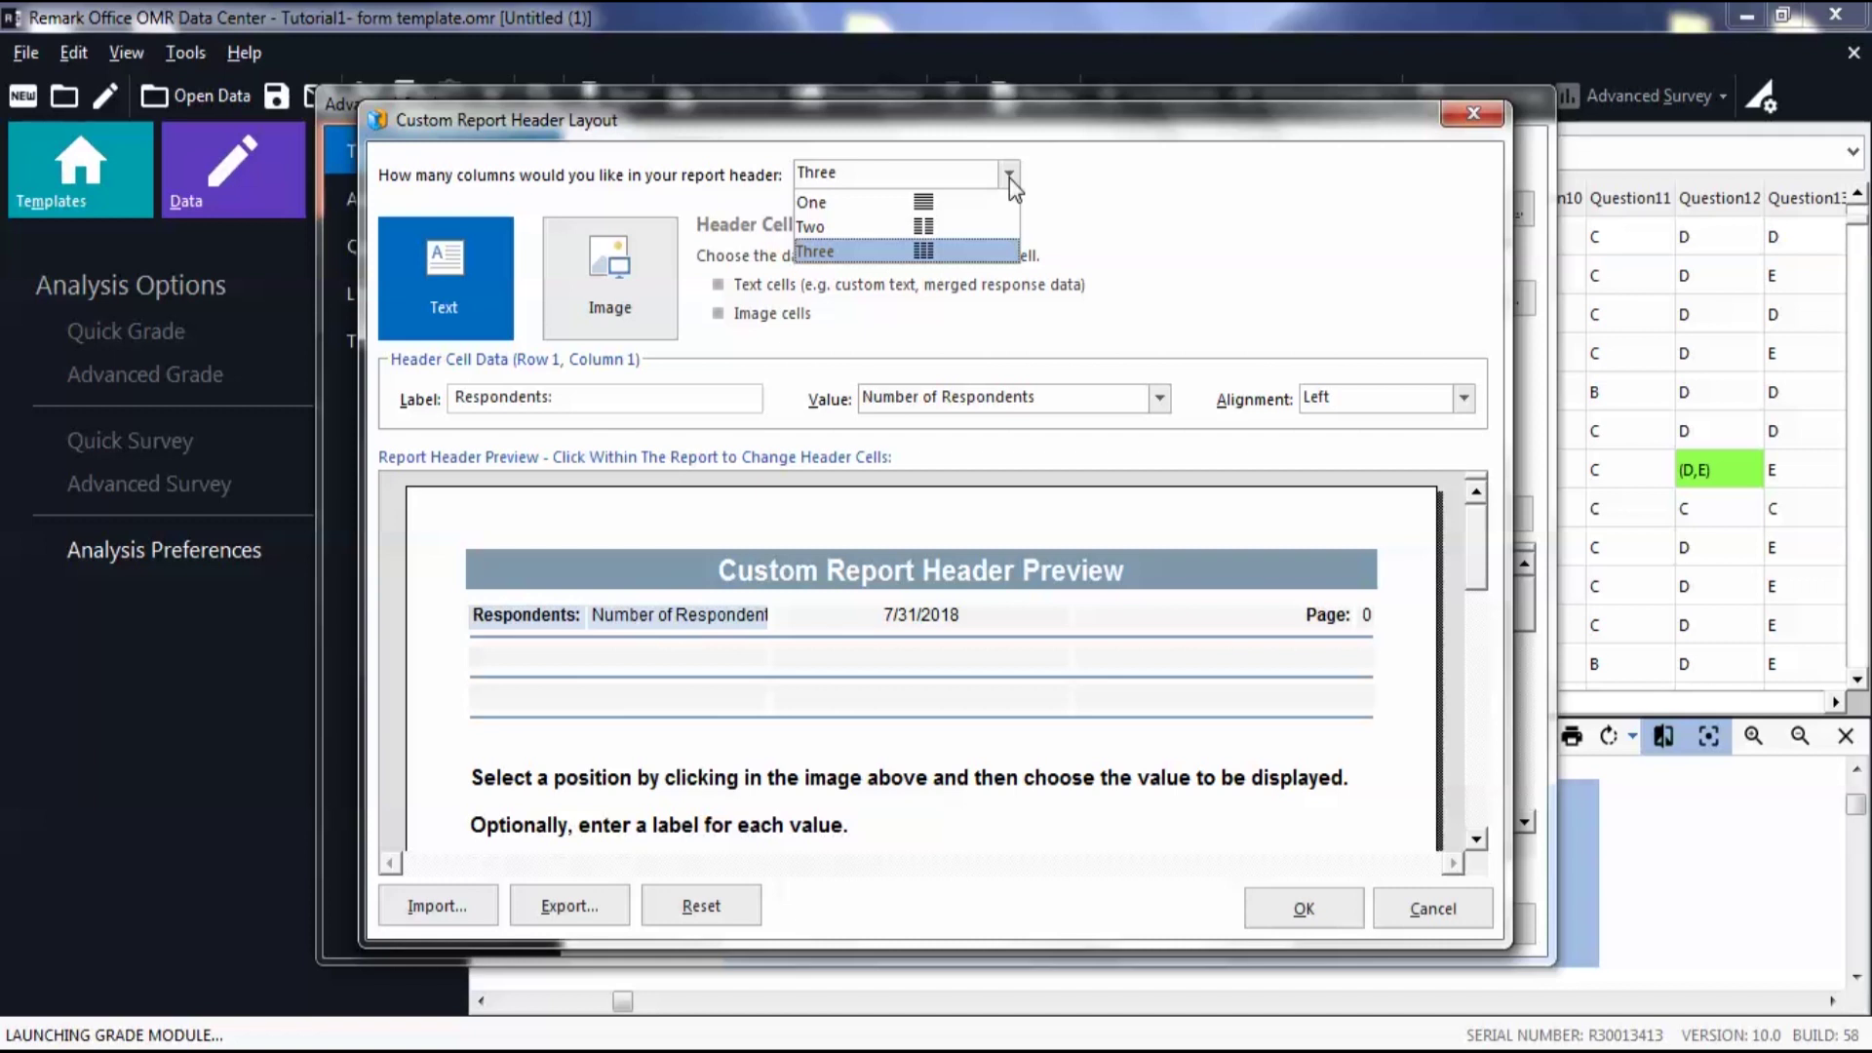
left_click(1009, 178)
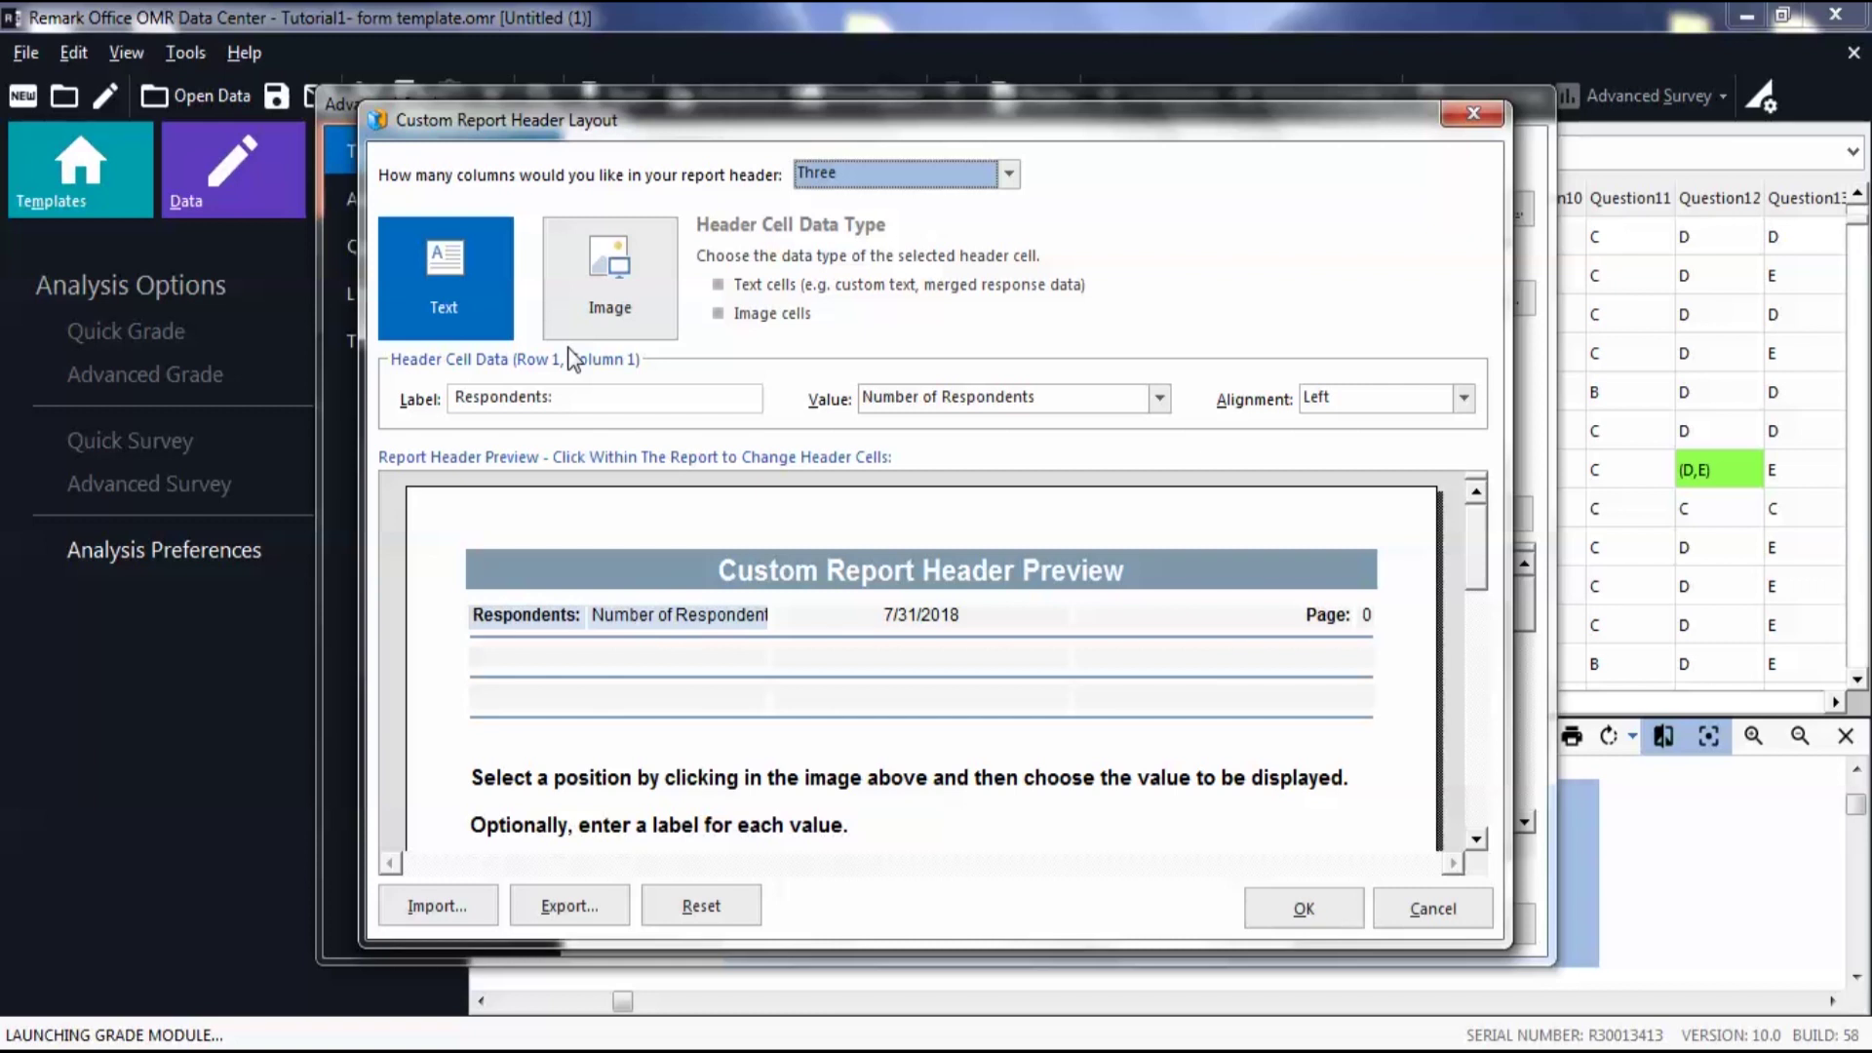
Step: Switch the Row 1, Column 1 header cell to the Image data type and browse for an image
left_click(591, 304)
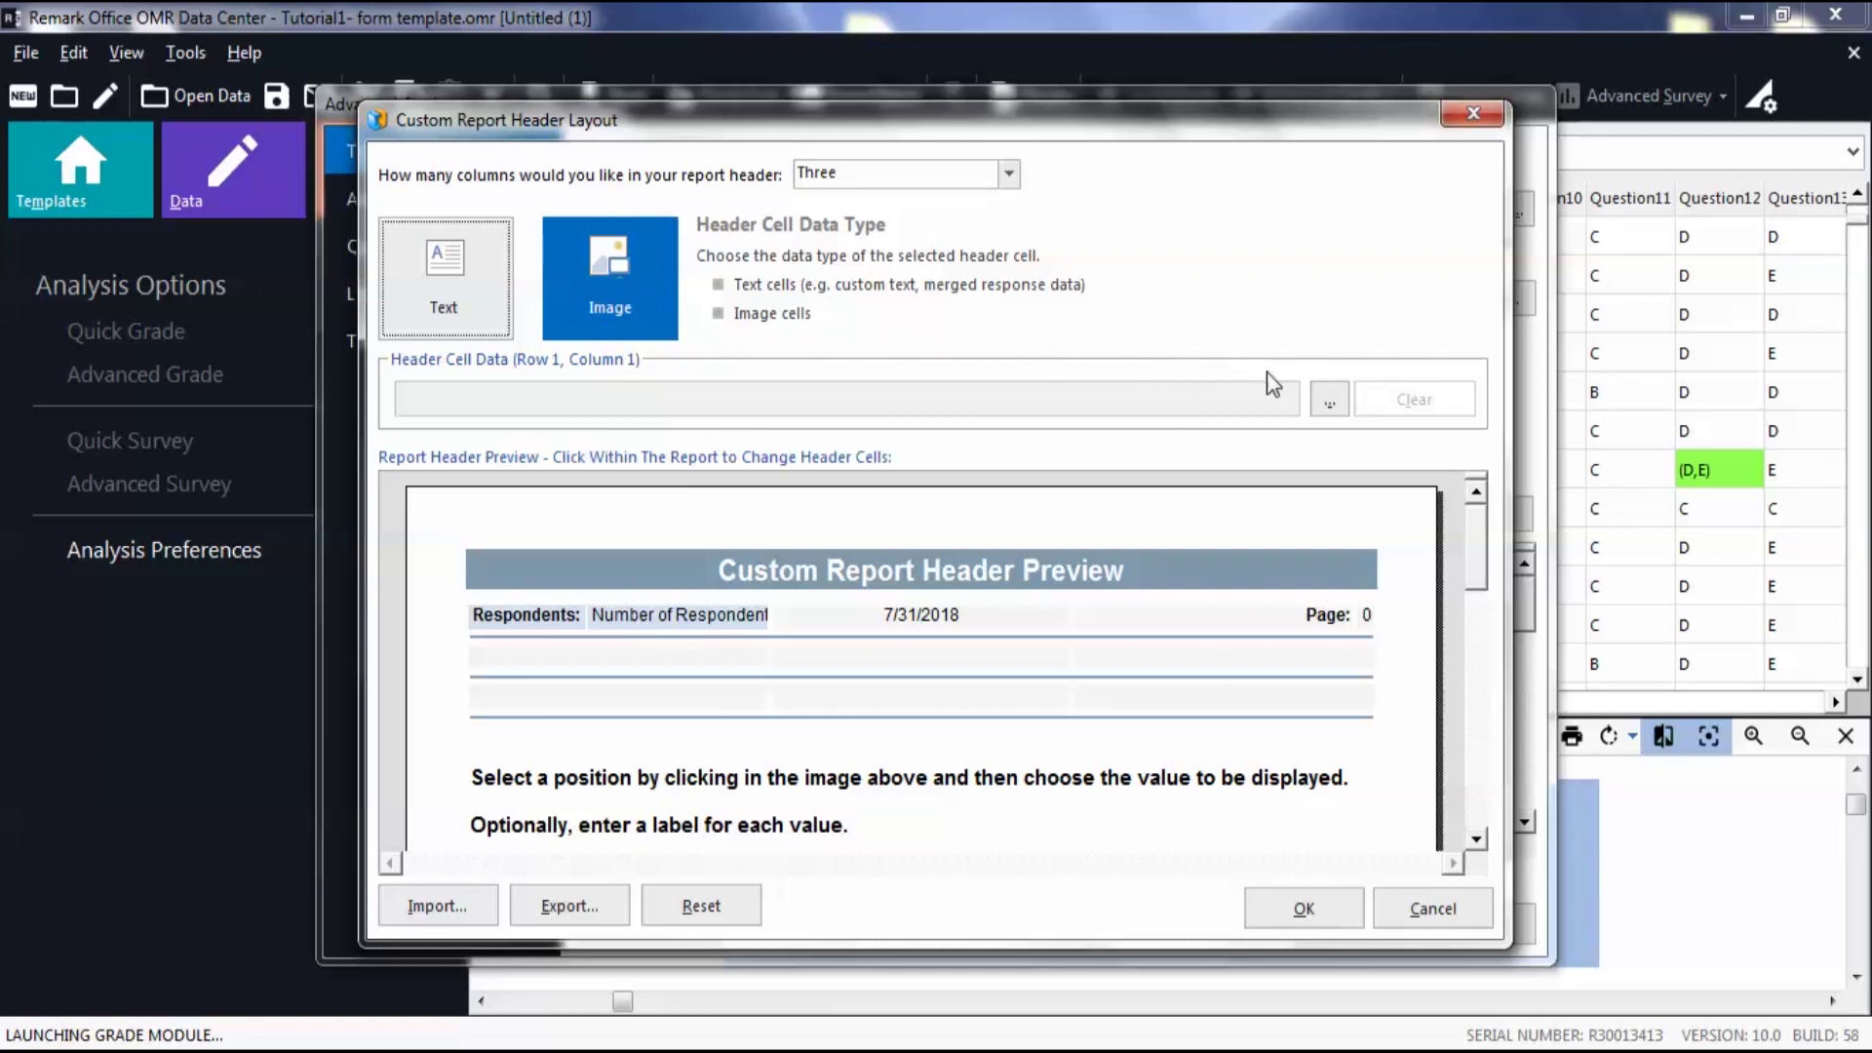
left_click(1327, 405)
Step: Return the first header cell to text showing Number of Respondents, centered
left_click(446, 307)
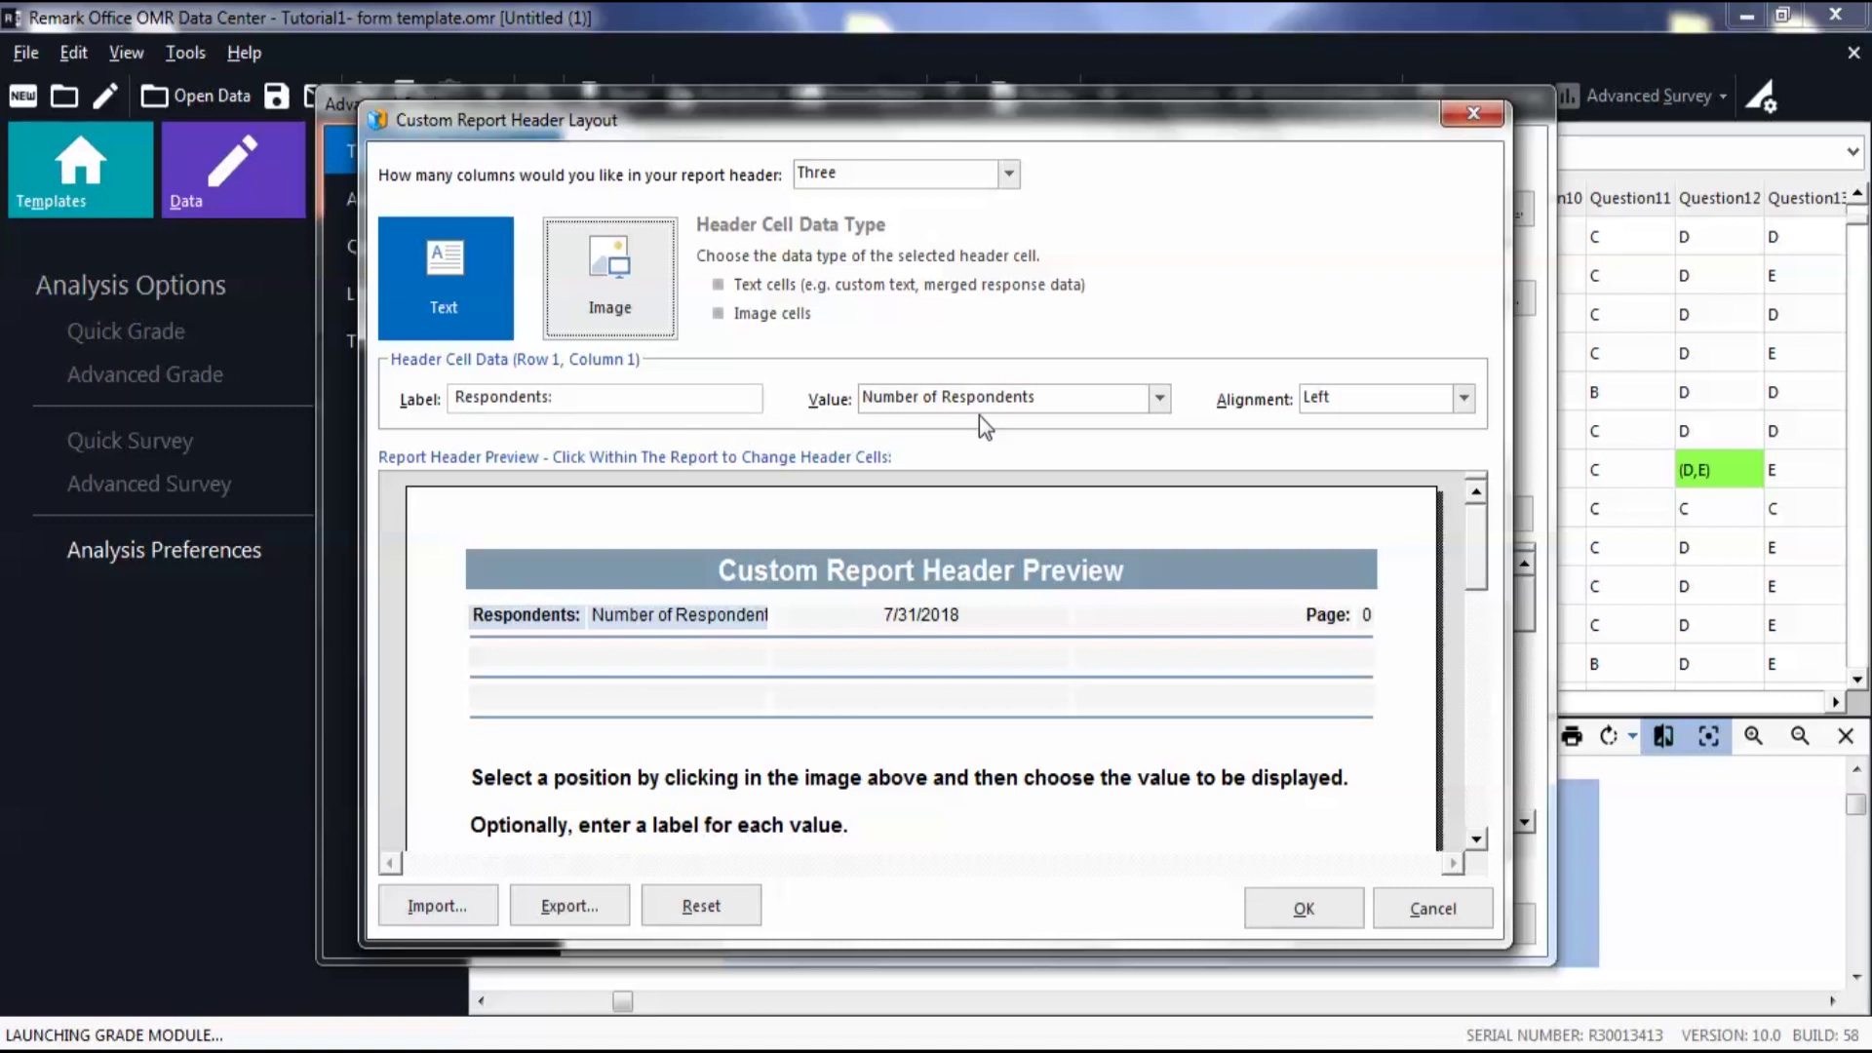
left_click(1160, 401)
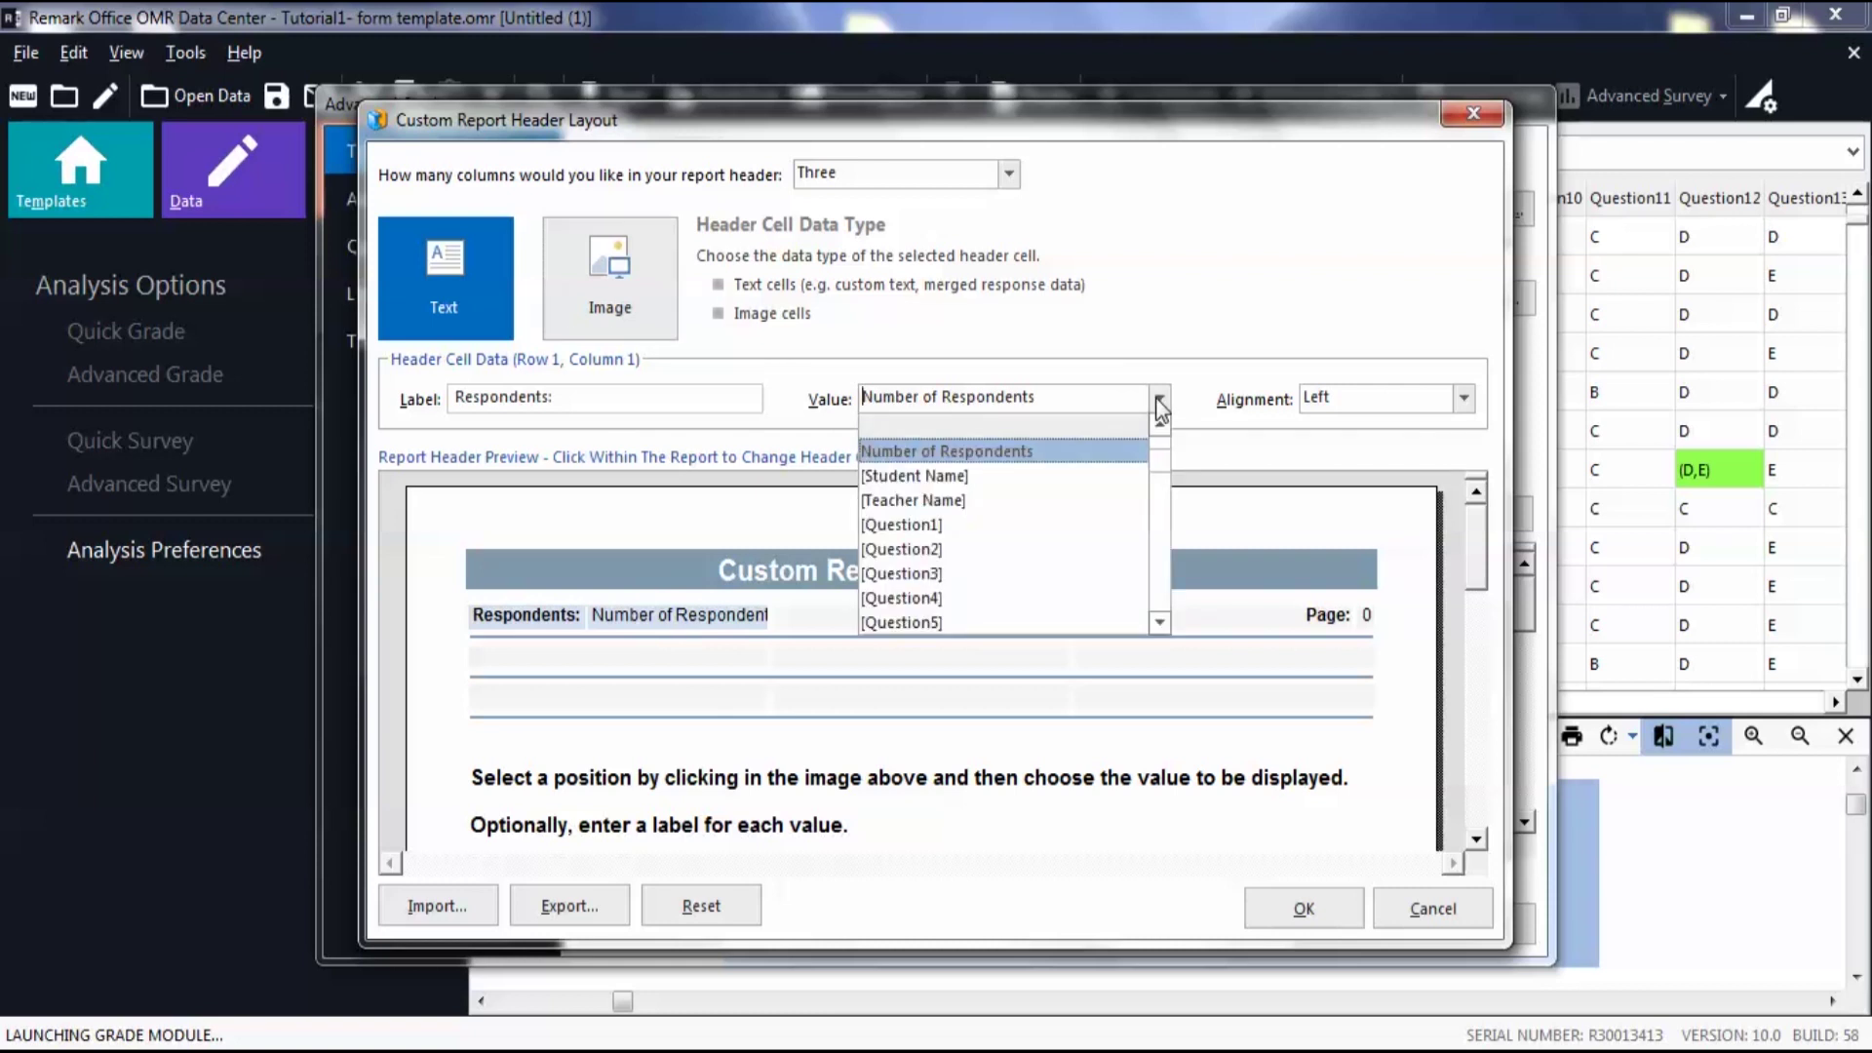
left_click(1161, 405)
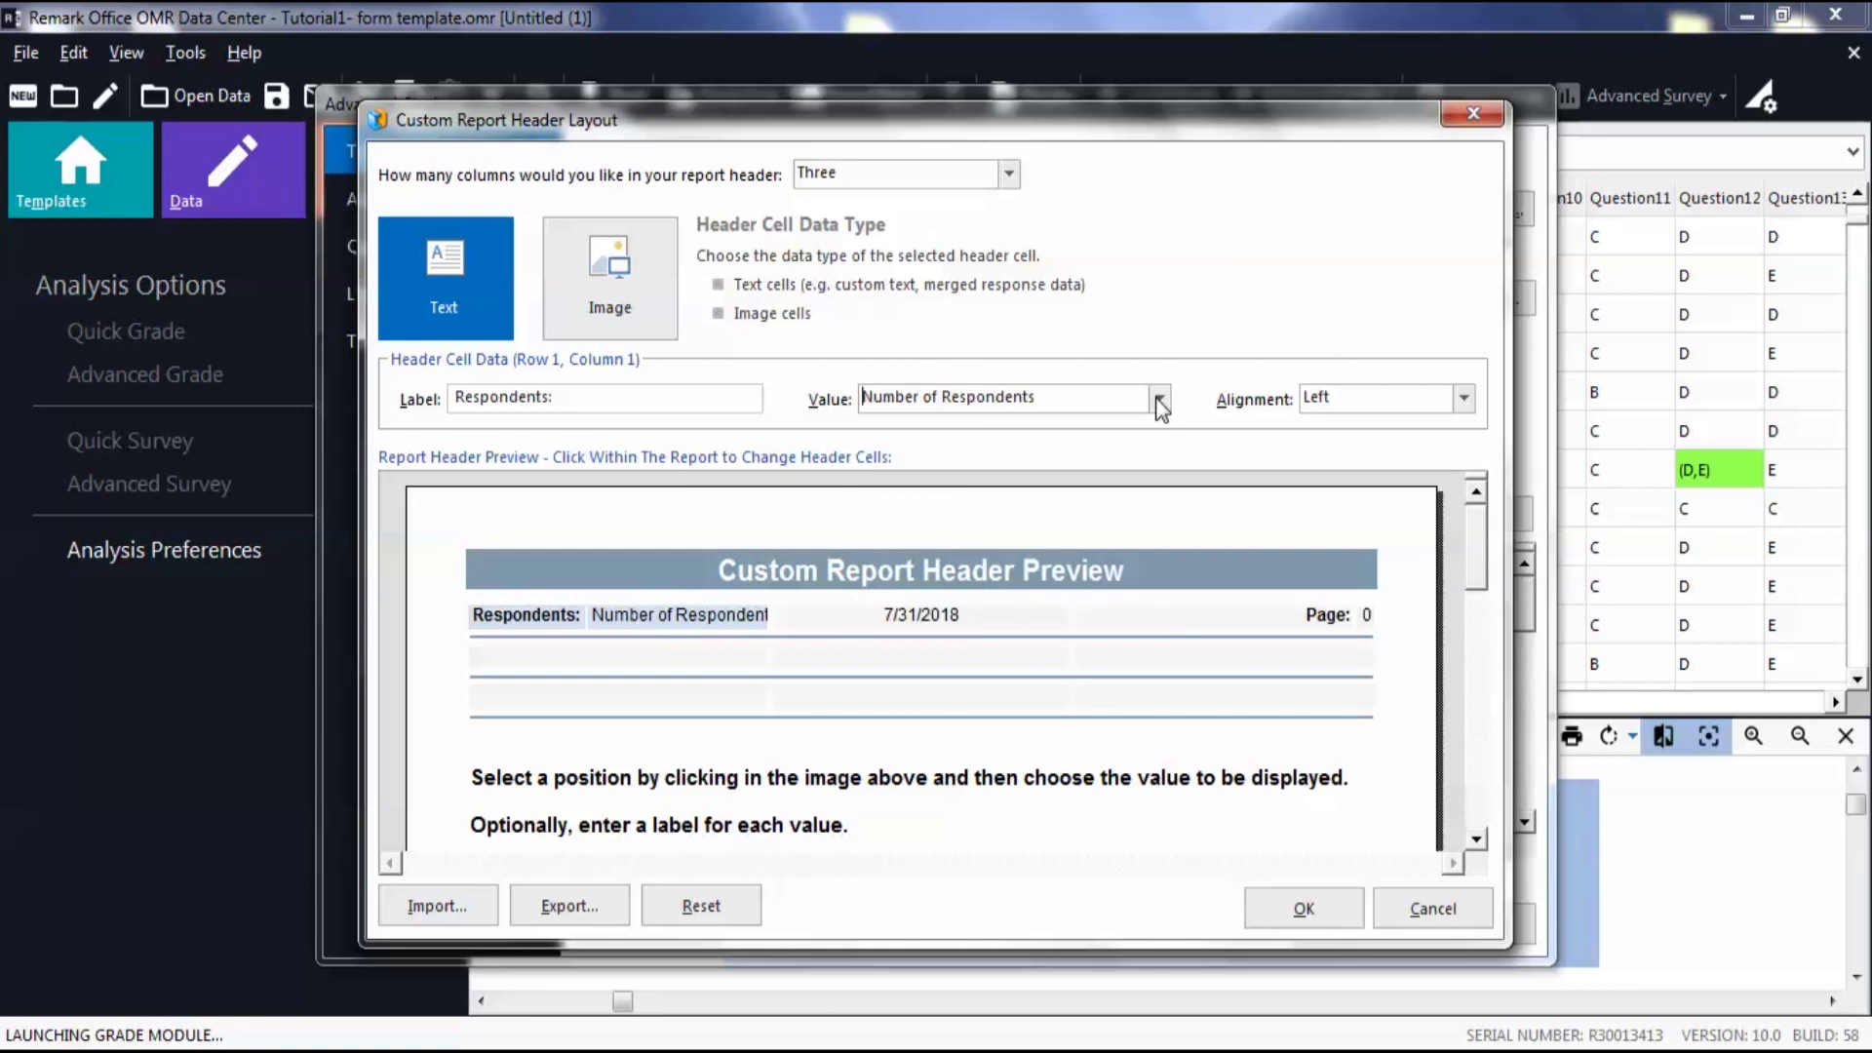
left_click(1462, 400)
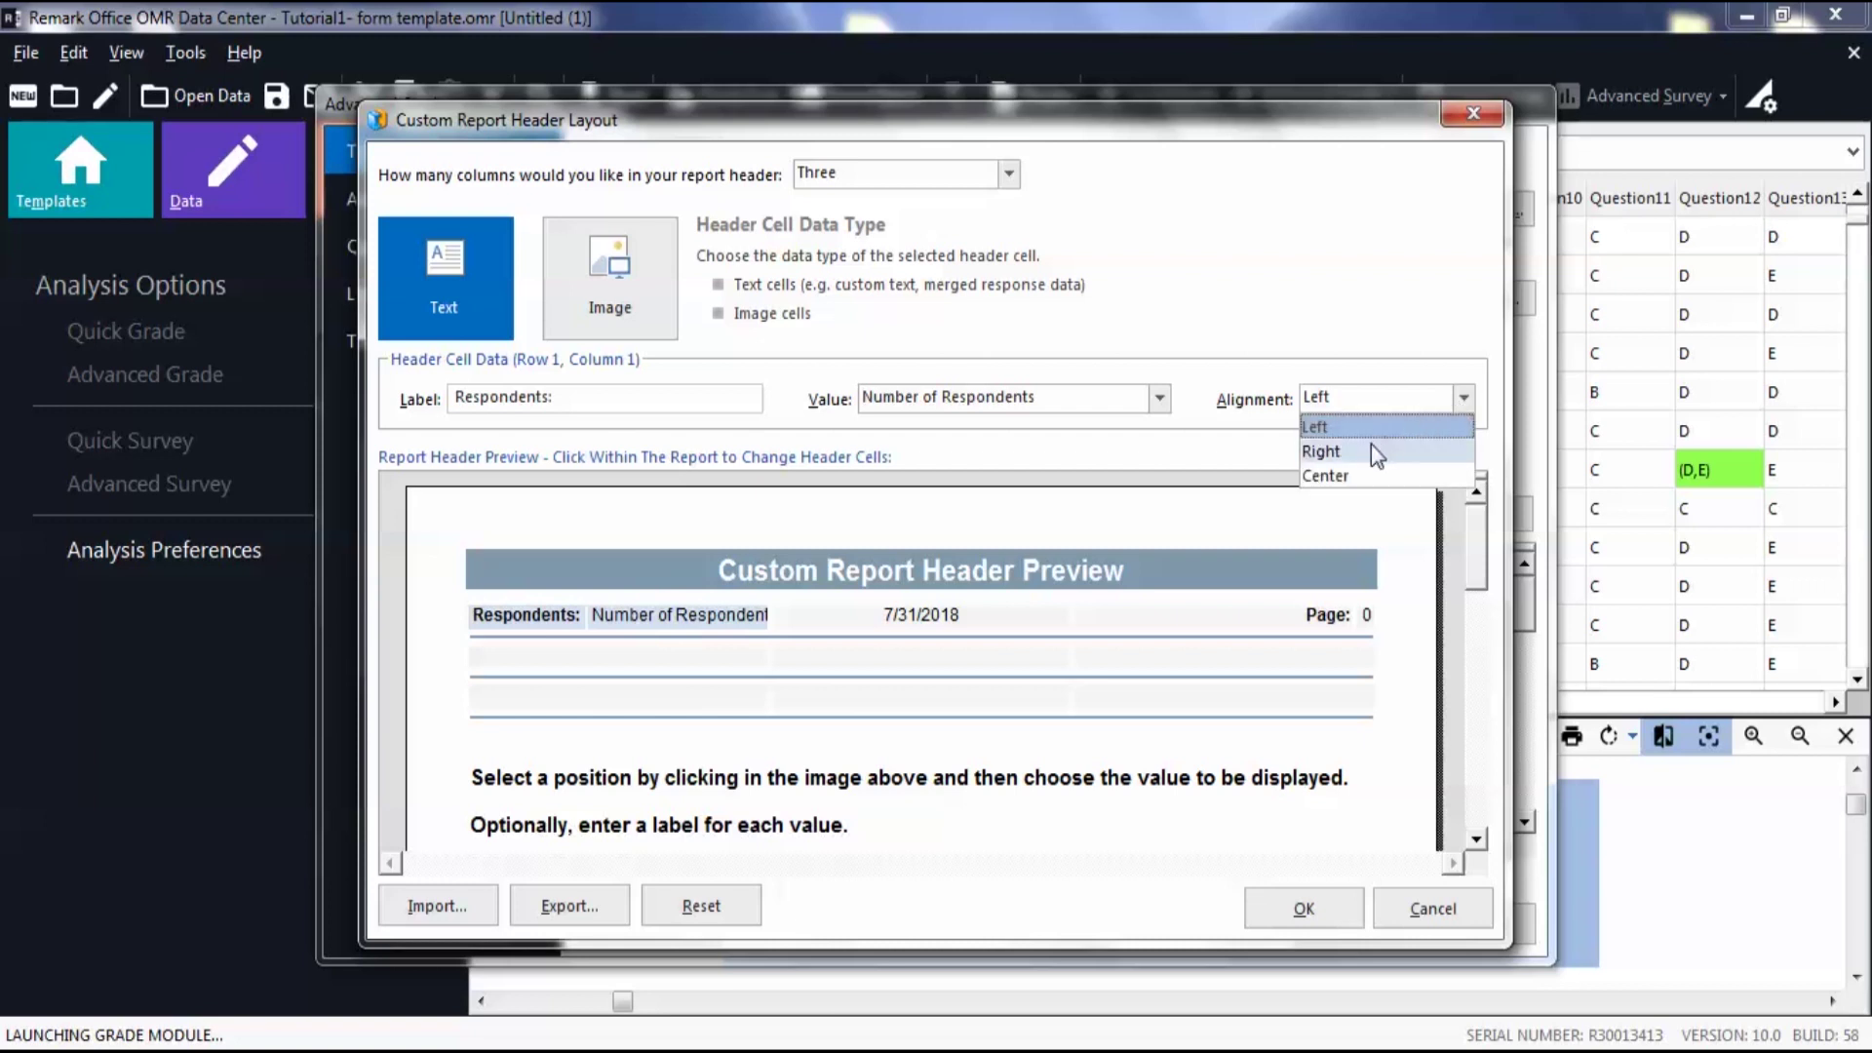
left_click(1326, 477)
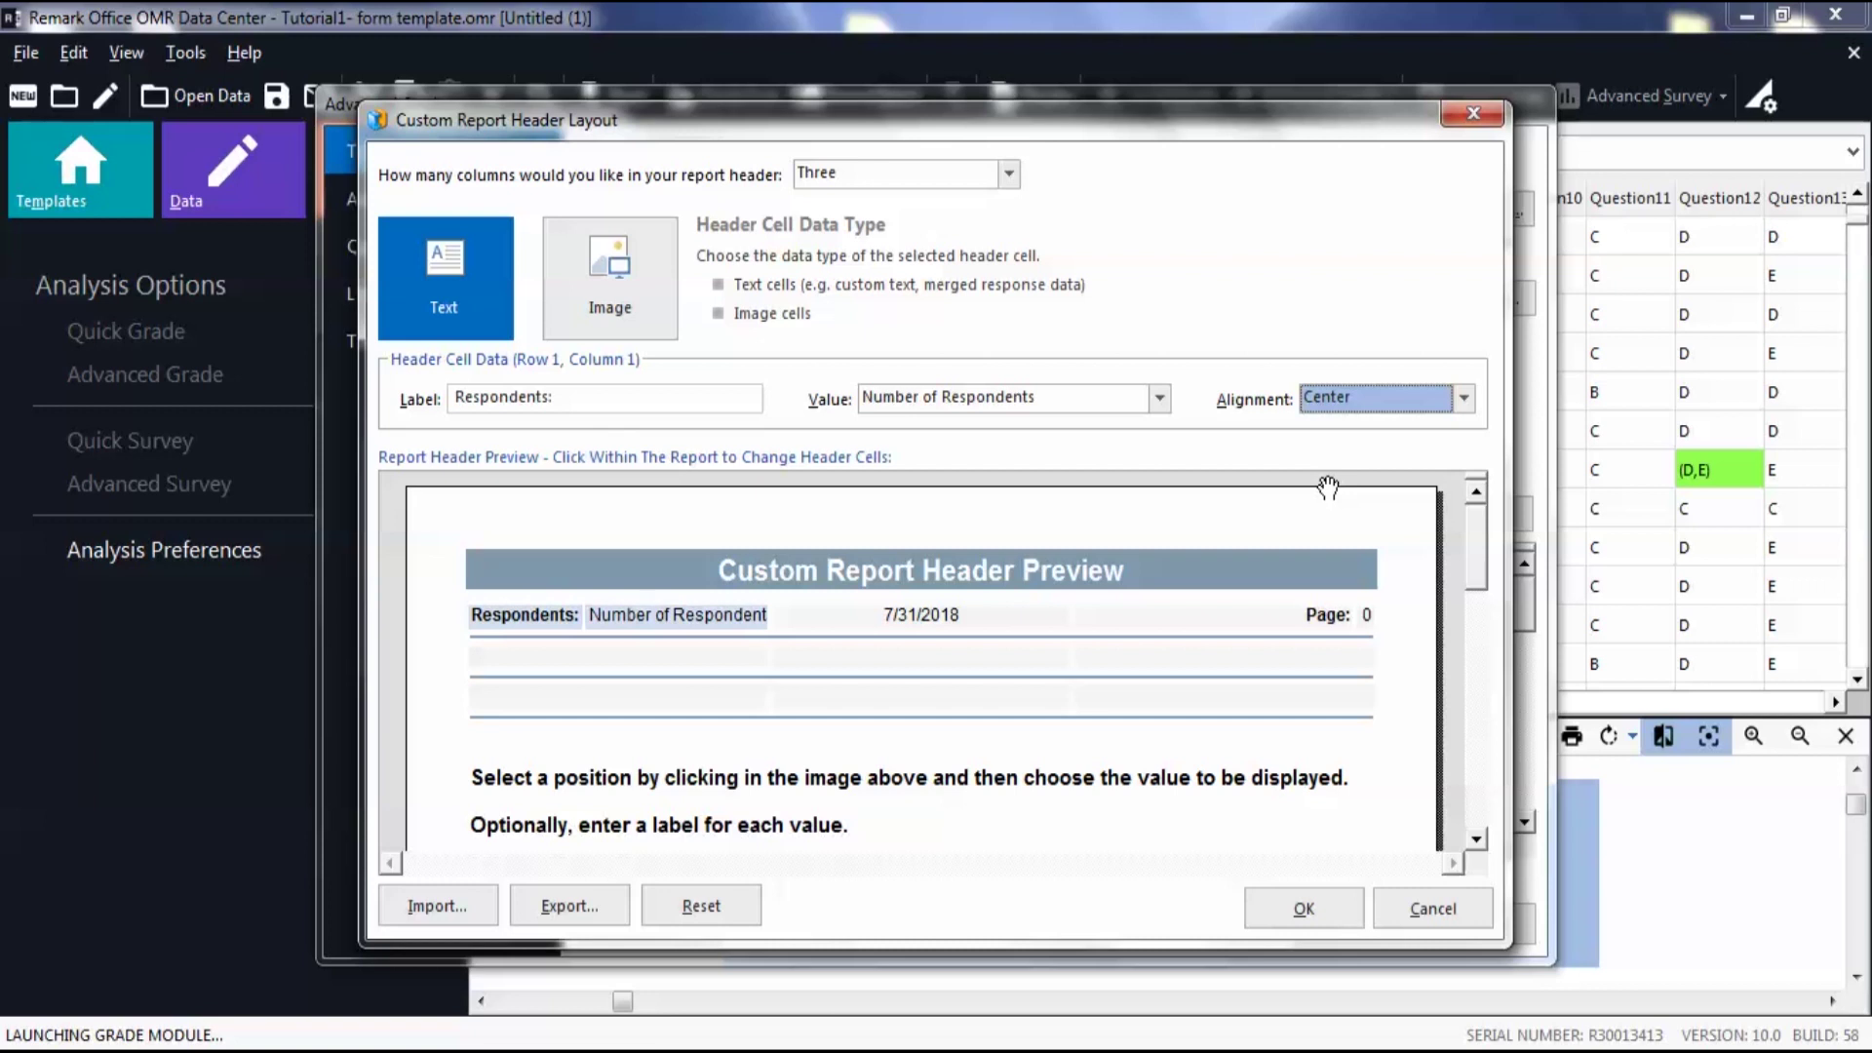
Step: Label the middle date cell 'Date:' and right-align it
left_click(934, 622)
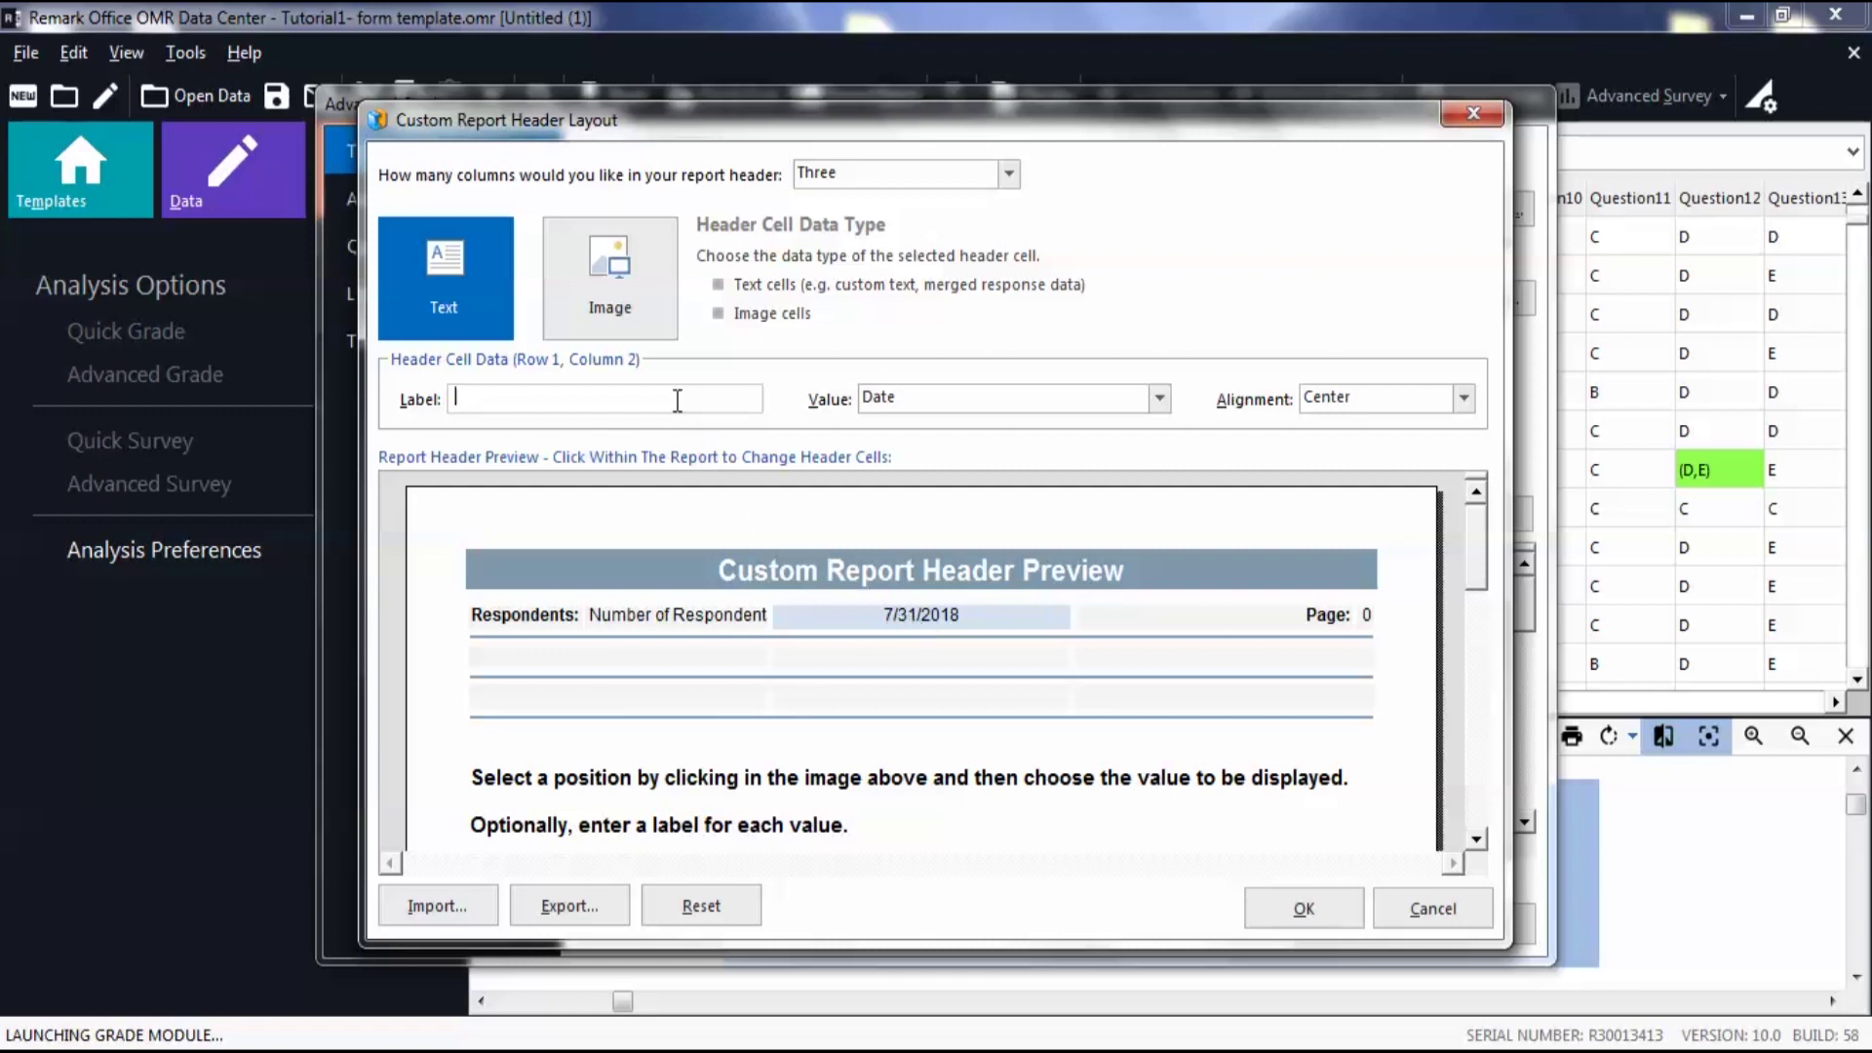
type("Date:")
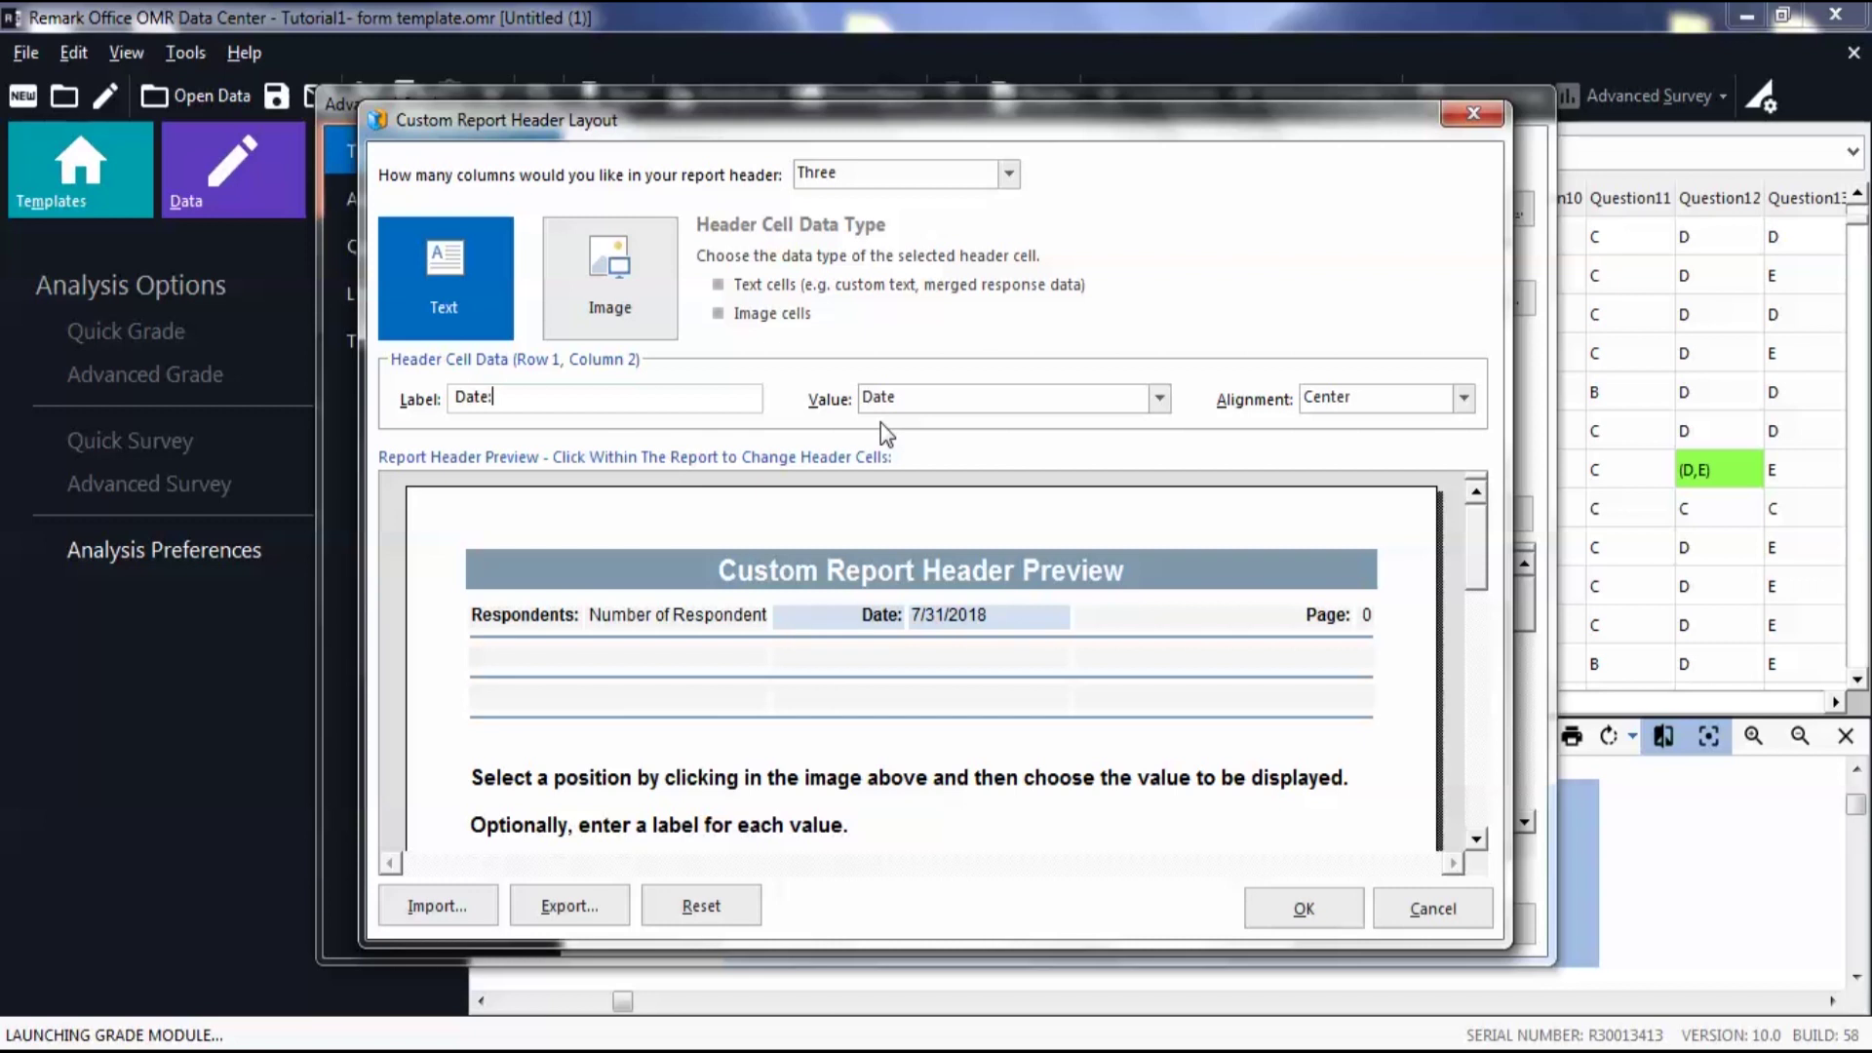
left_click(1462, 398)
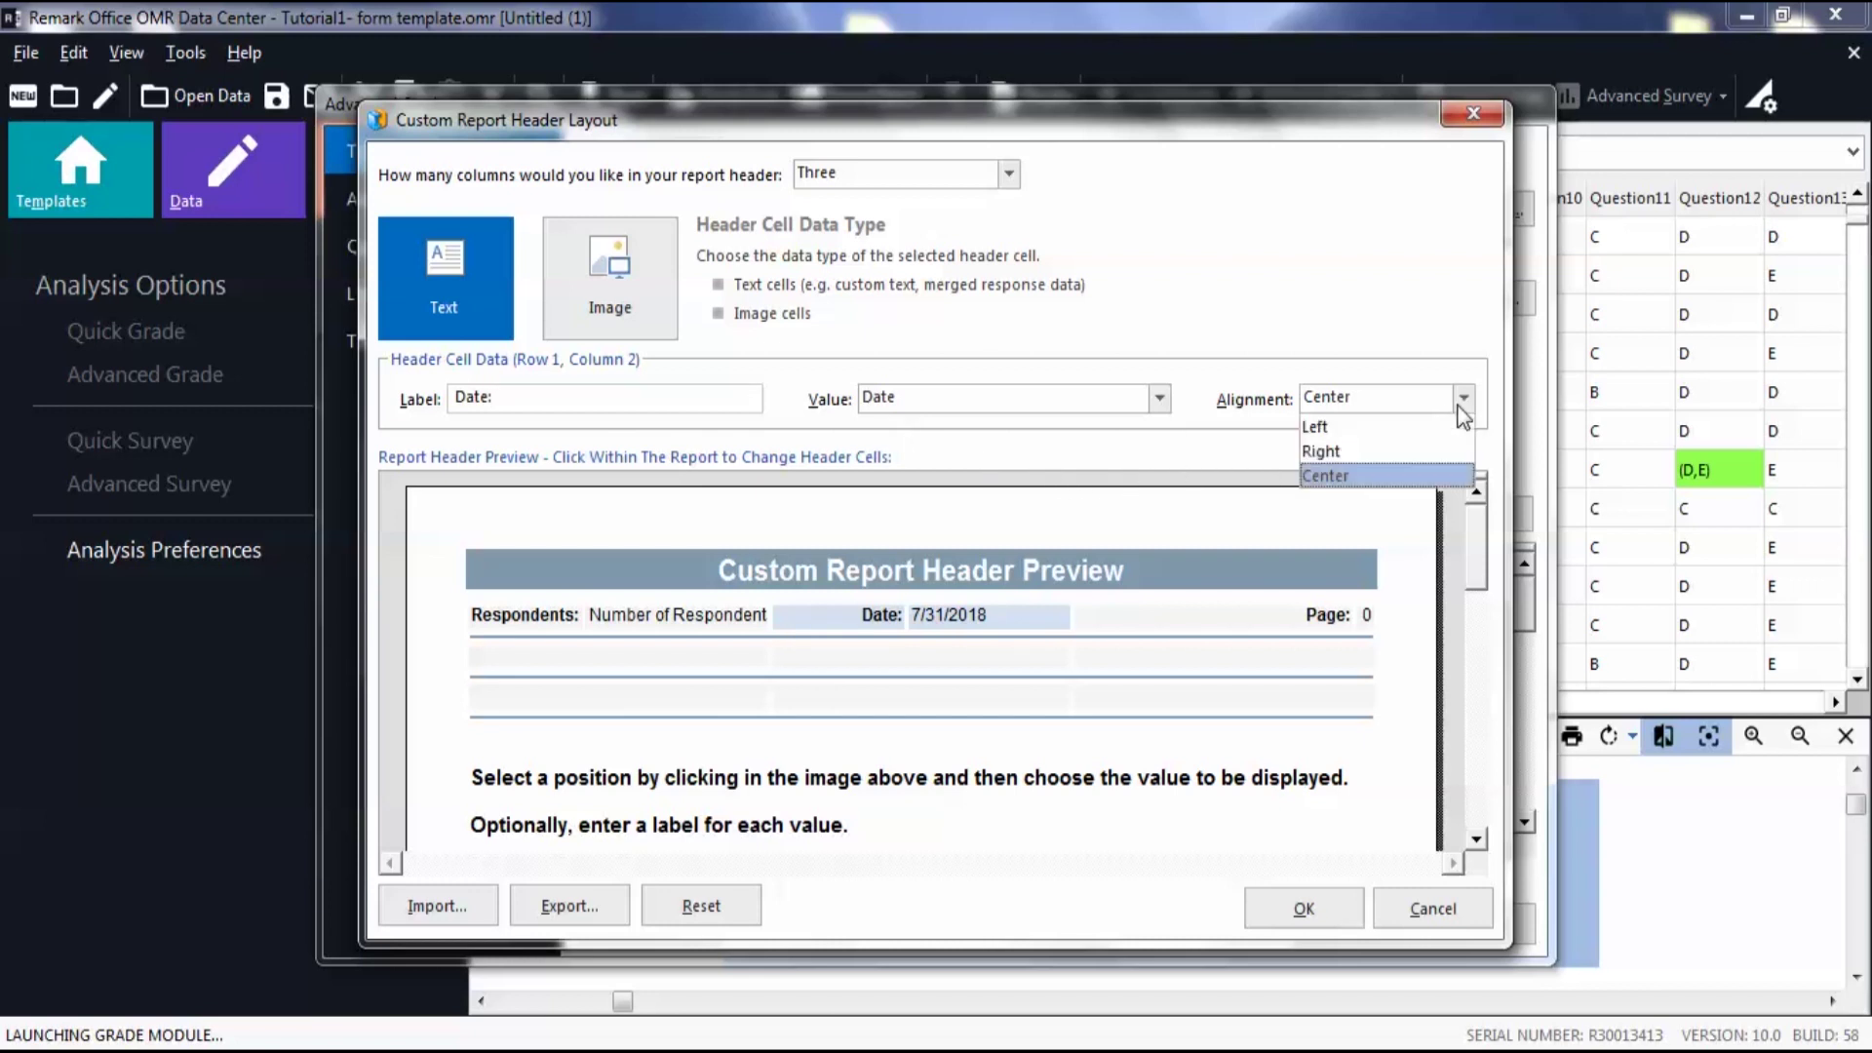
left_click(1324, 450)
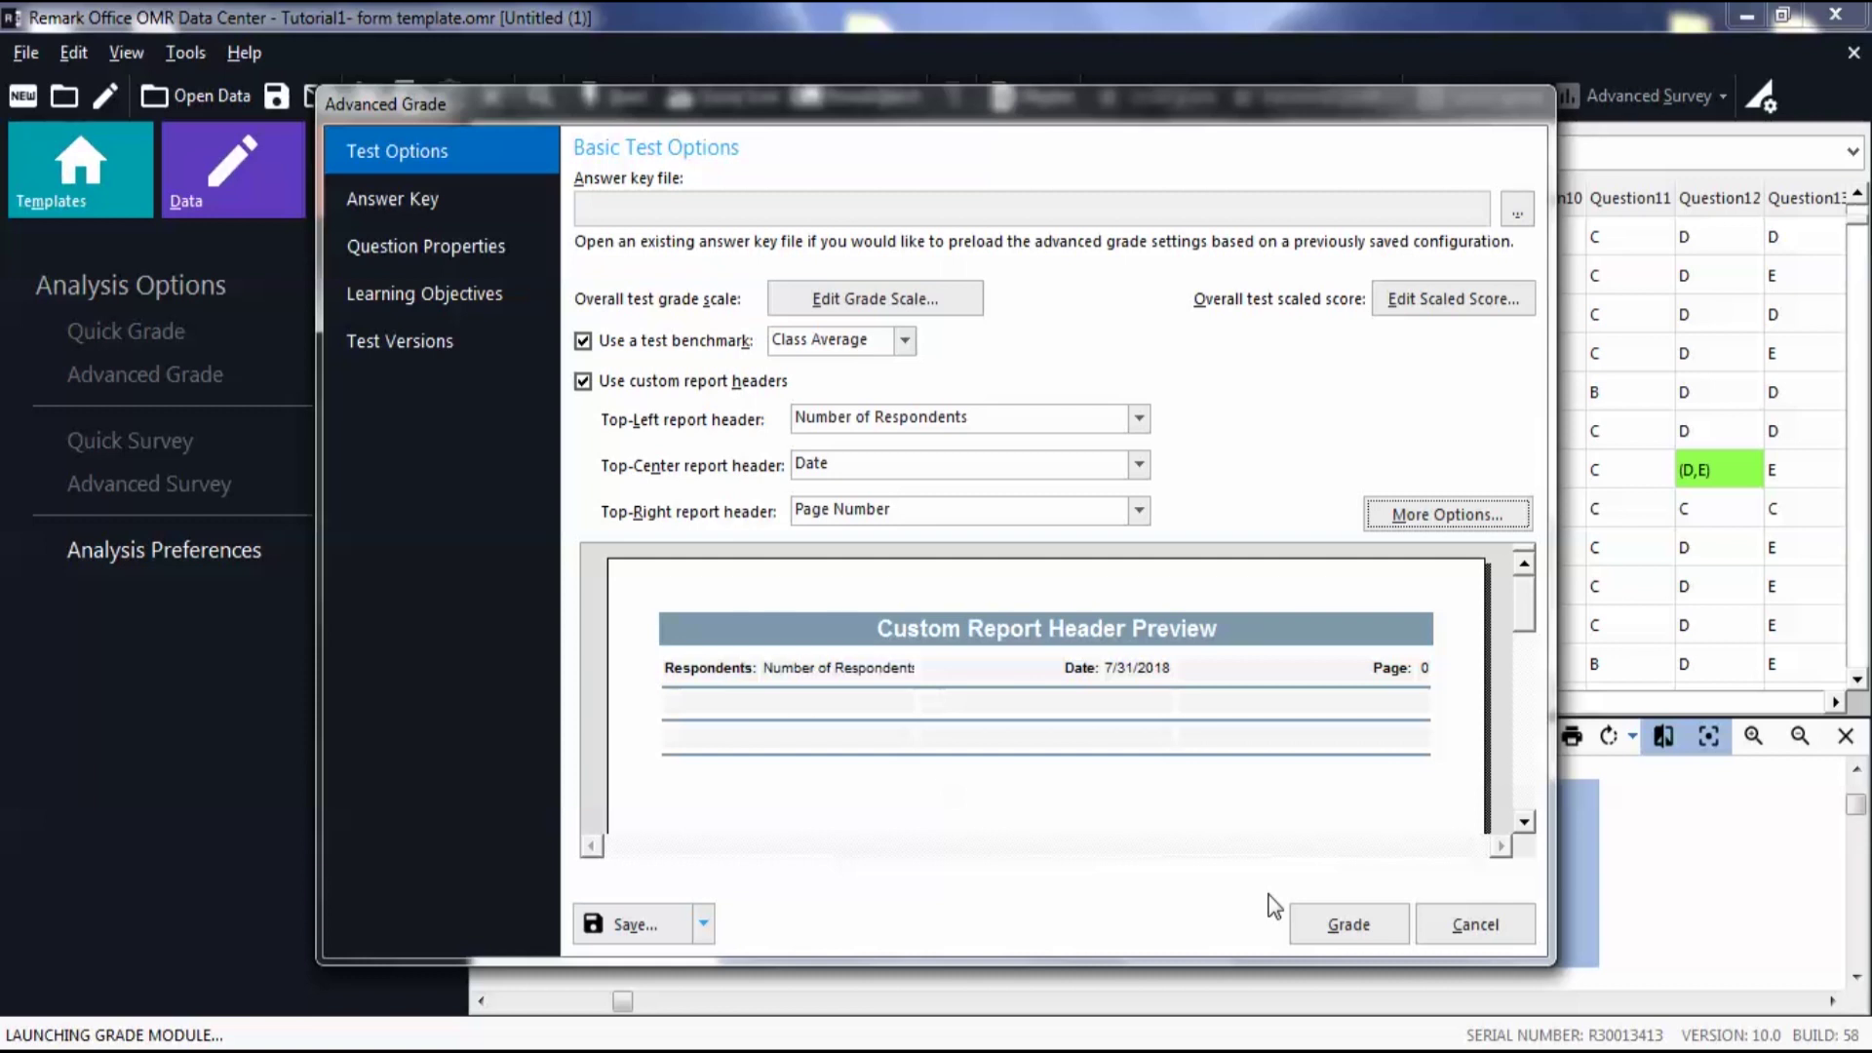
Step: Grade with the advanced options, review the maximized 100 - Test Analysis report, then close Quick Stats
left_click(1318, 934)
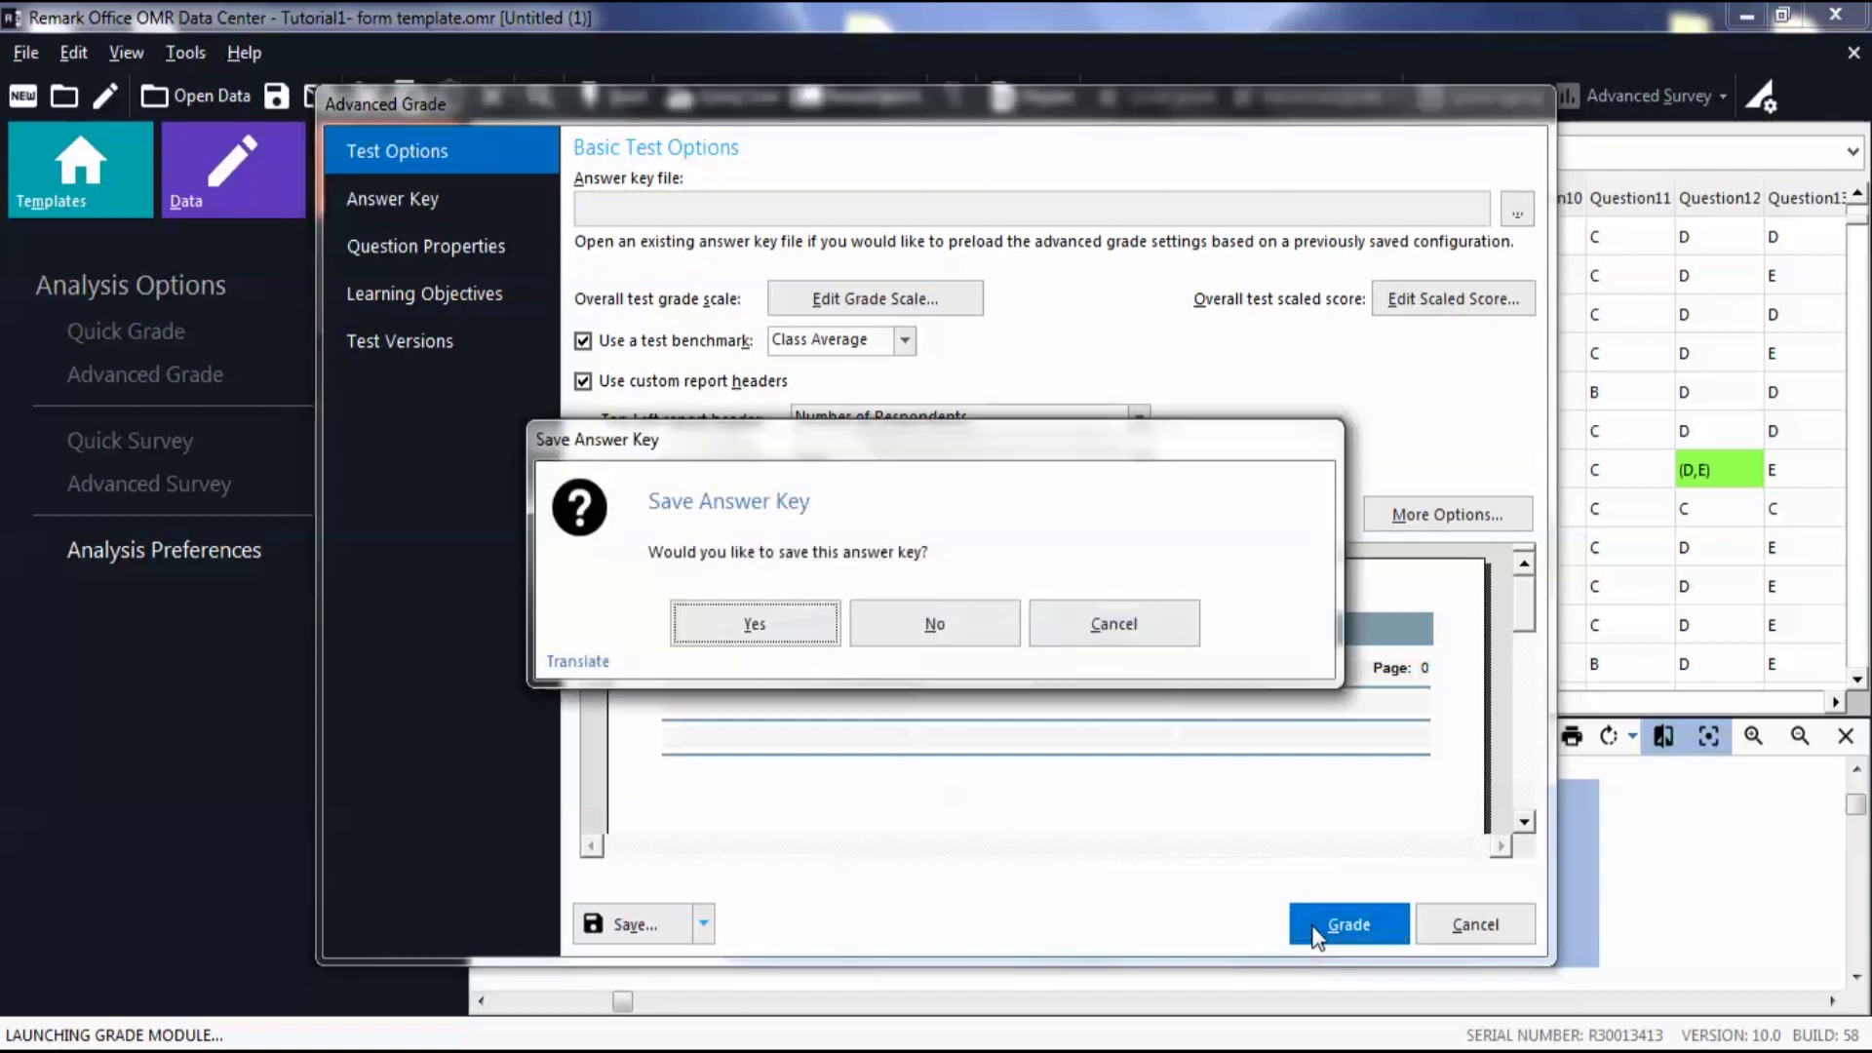
left_click(967, 642)
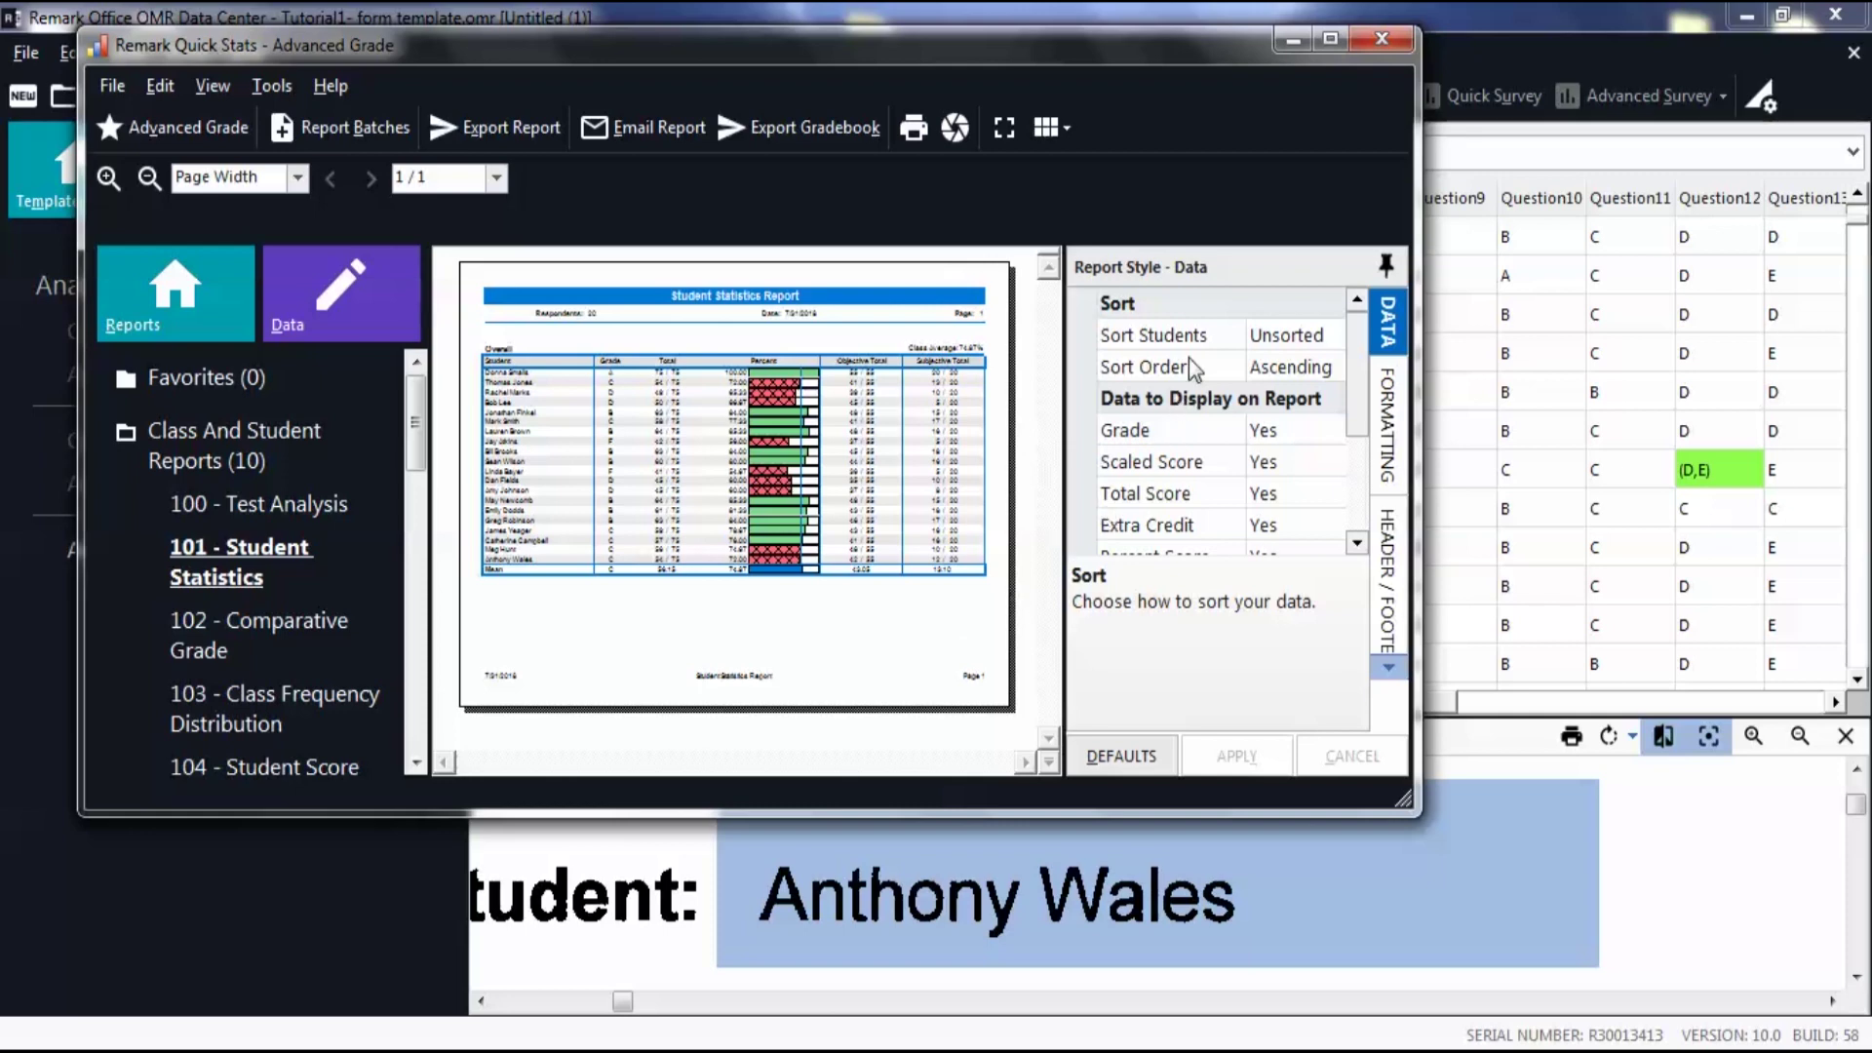
left_click(1330, 39)
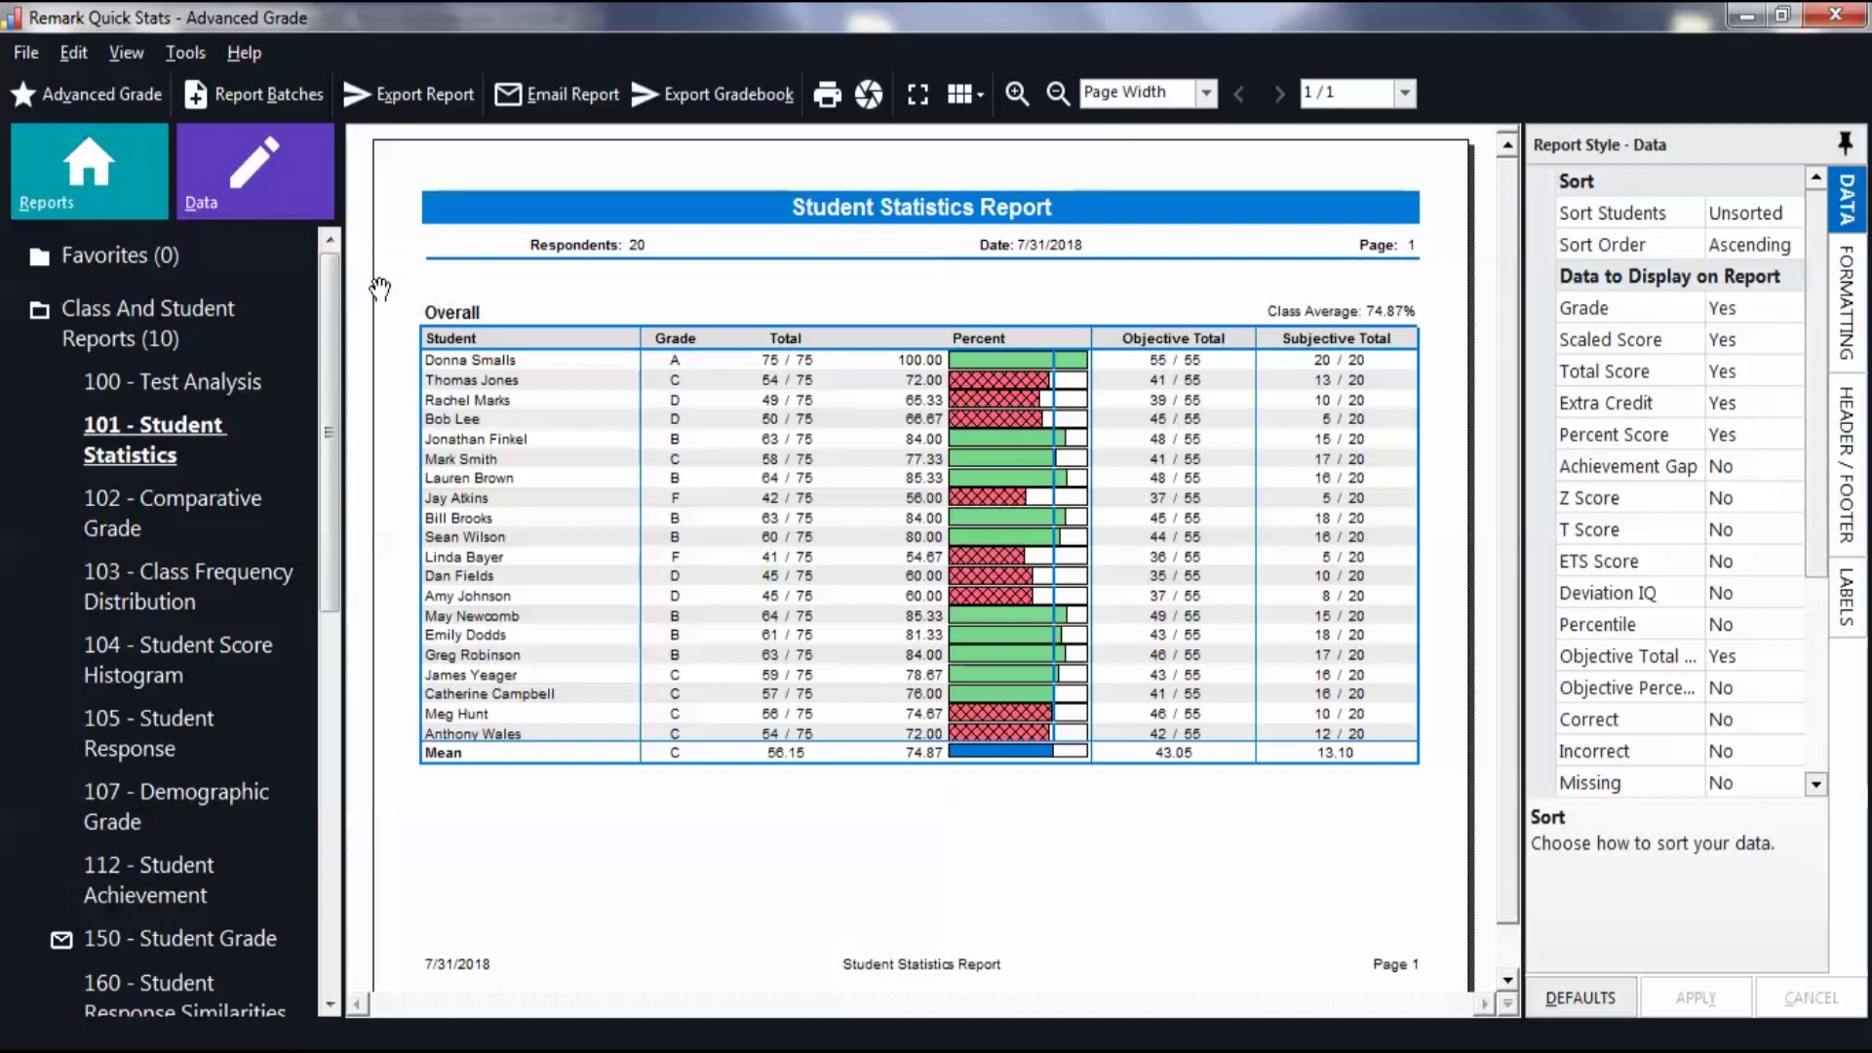
left_click(215, 384)
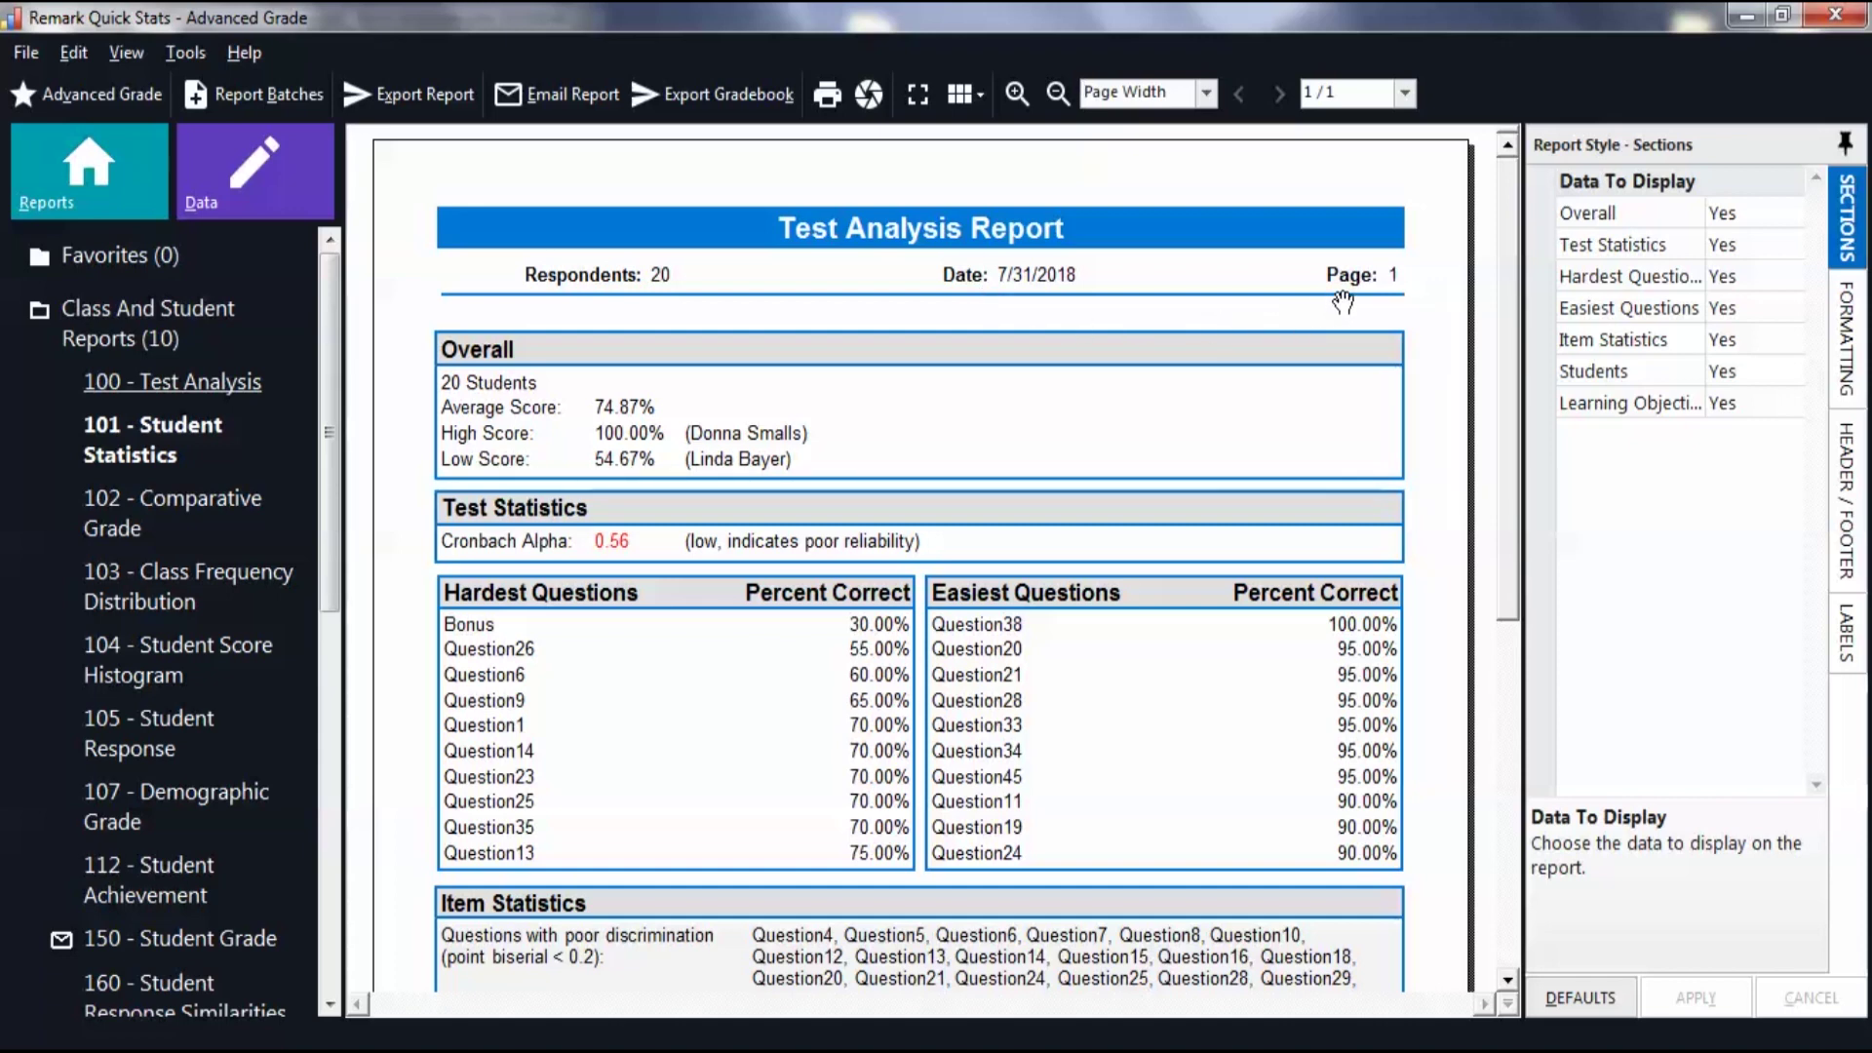
left_click(1835, 15)
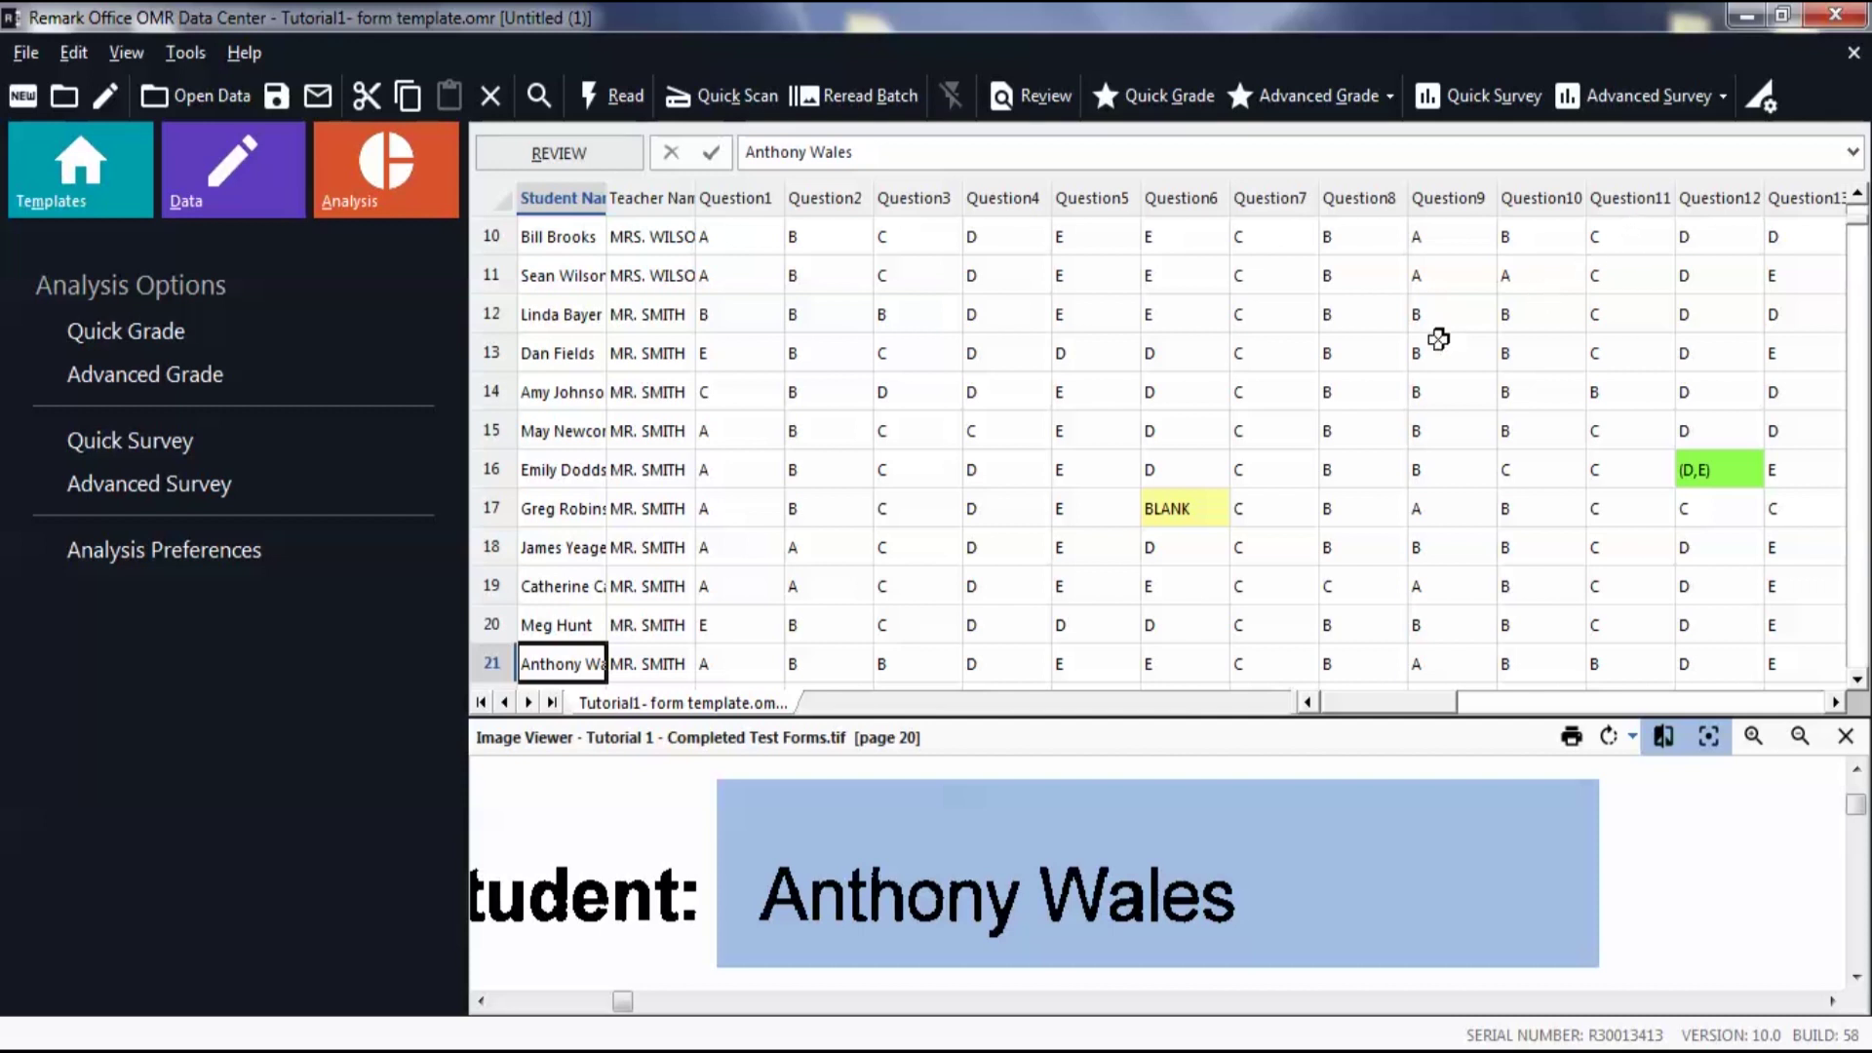
Step: Run Quick Grade from Analysis Options to open the Student Statistics report
left_click(158, 334)
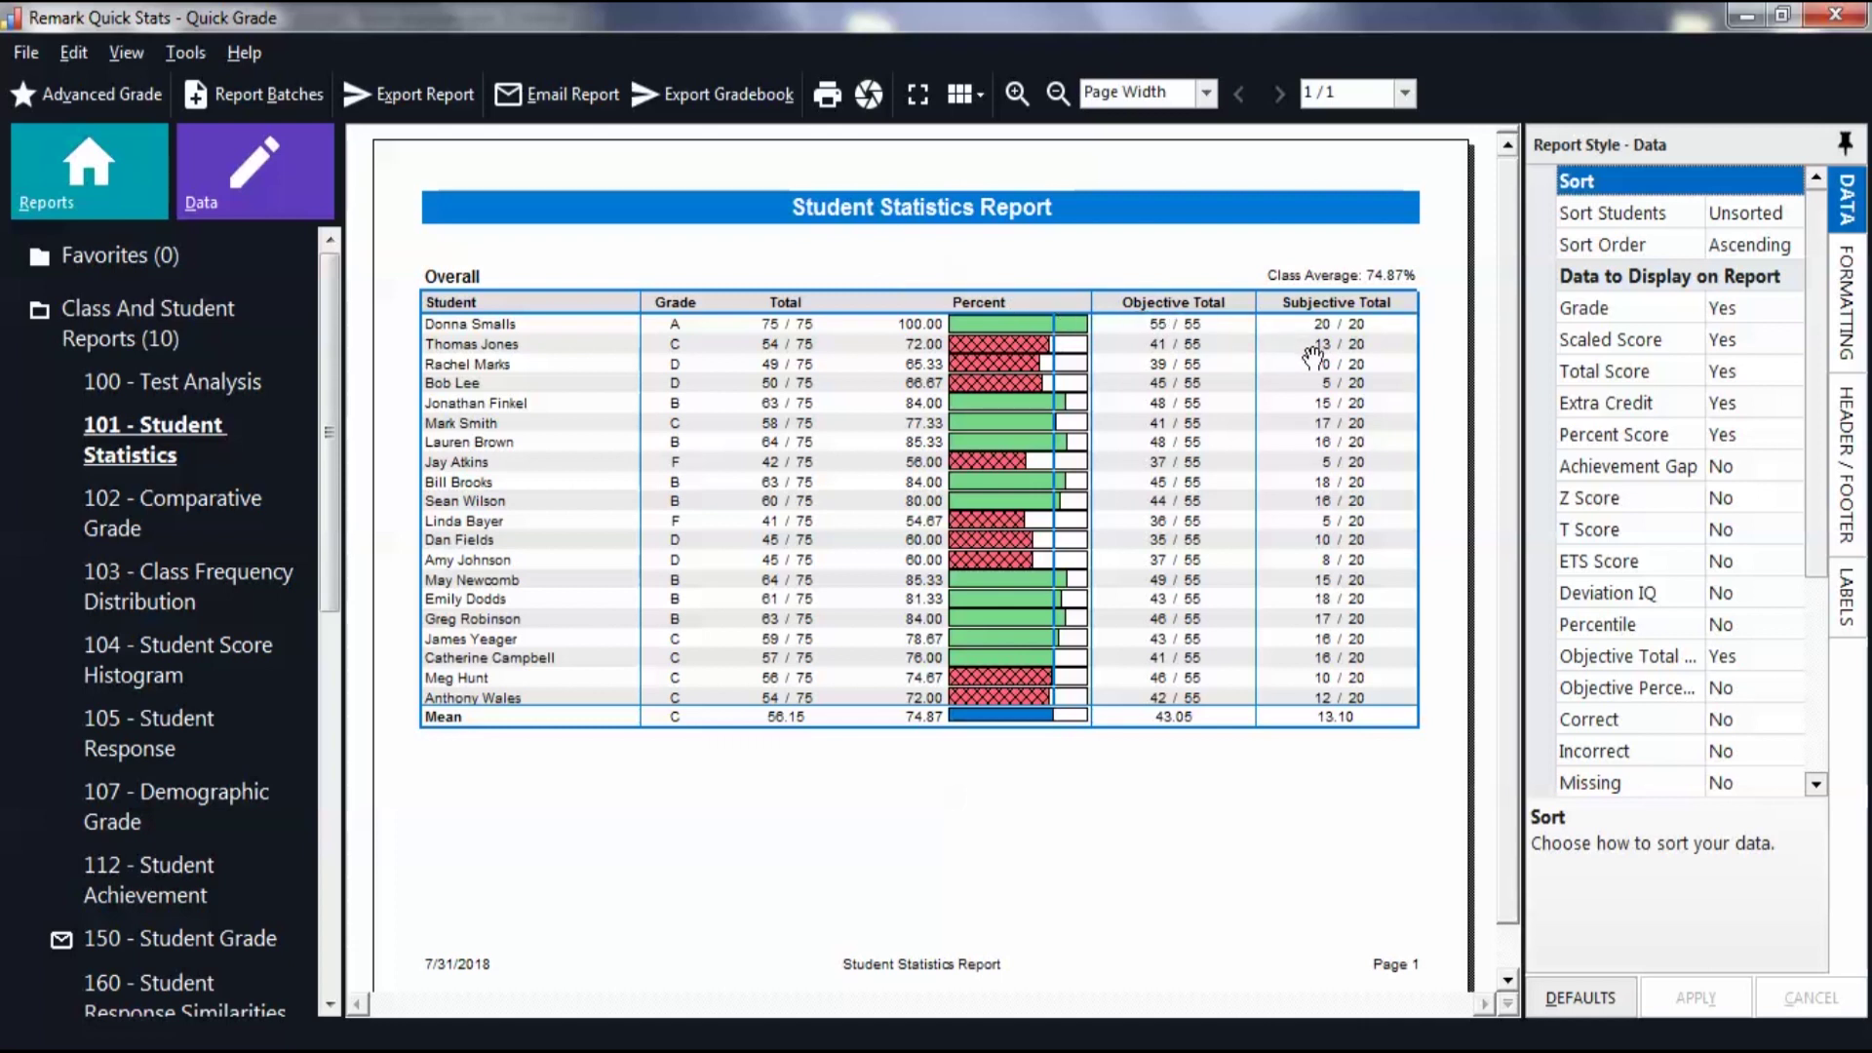
Step: Open the Header Layout editor from the HEADER / FOOTER settings of the report style
left_click(1849, 455)
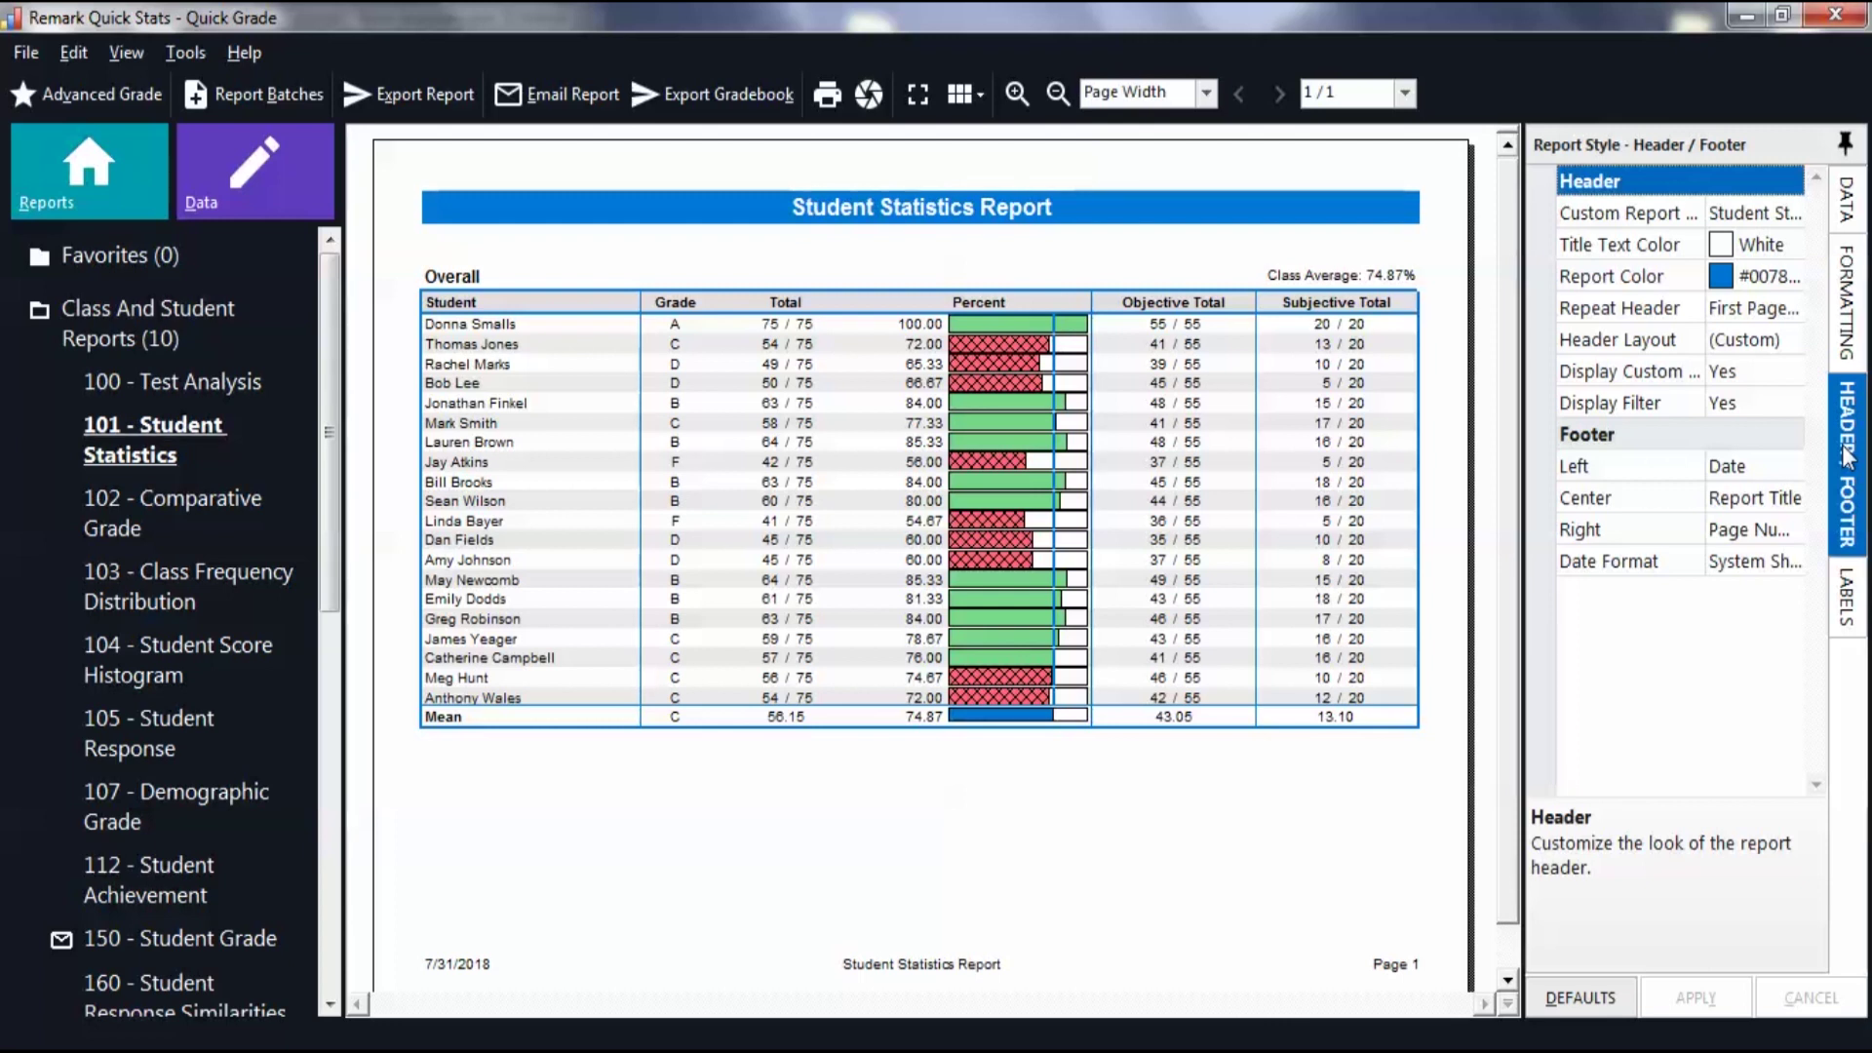
left_click(1728, 345)
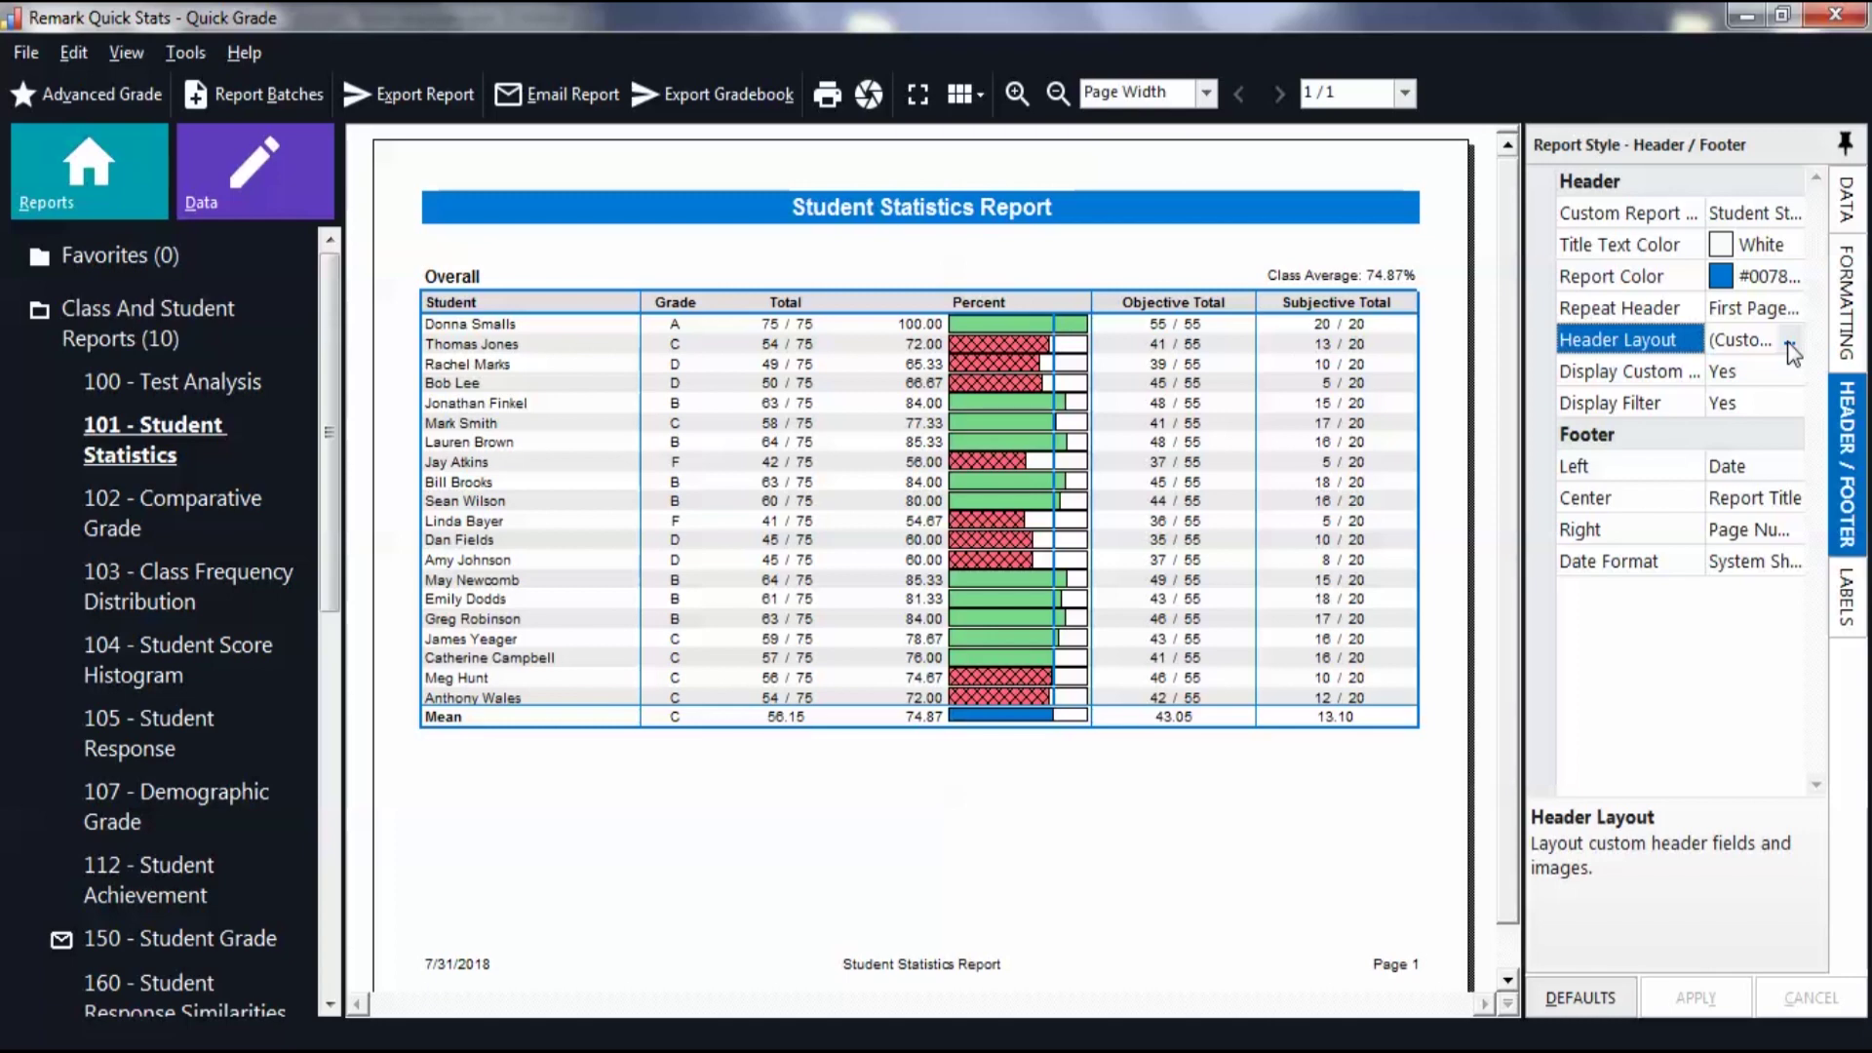
left_click(1790, 342)
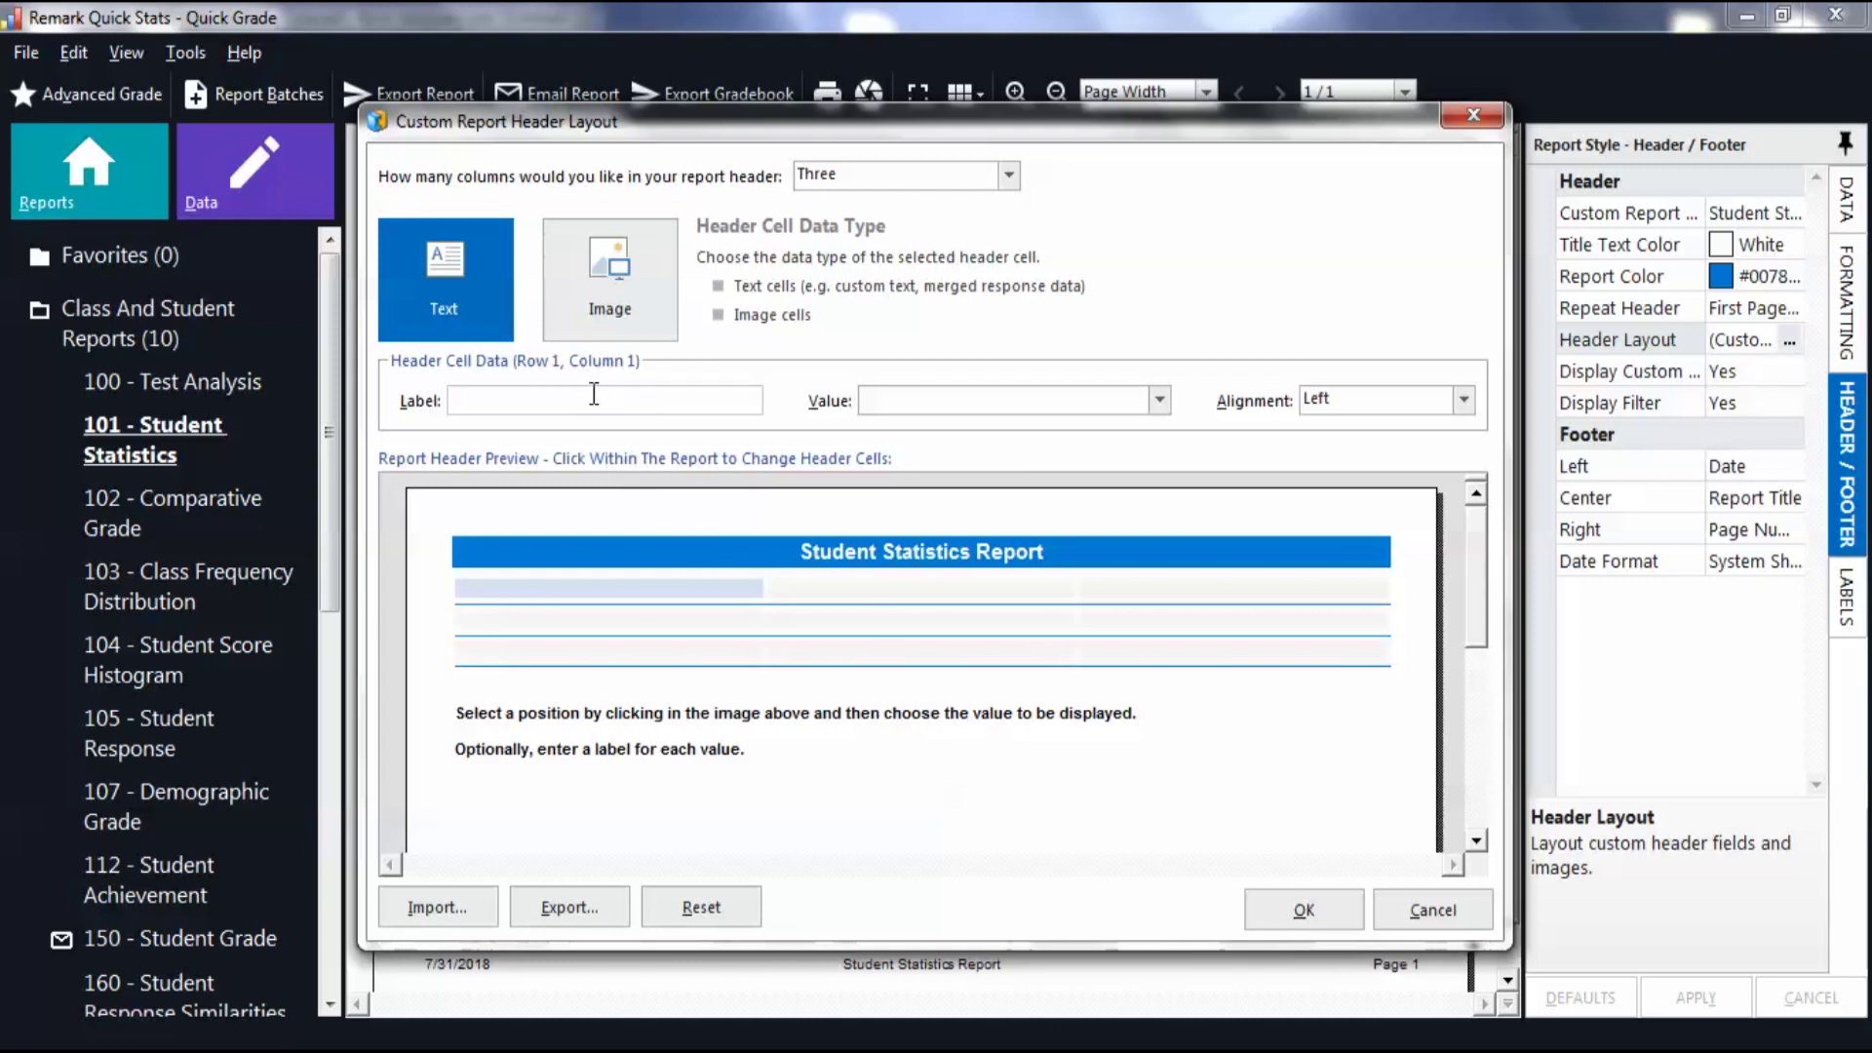
Step: Label the first header cell 'Date:' with the Date value and confirm the layout
type("Date:")
left_click(1157, 404)
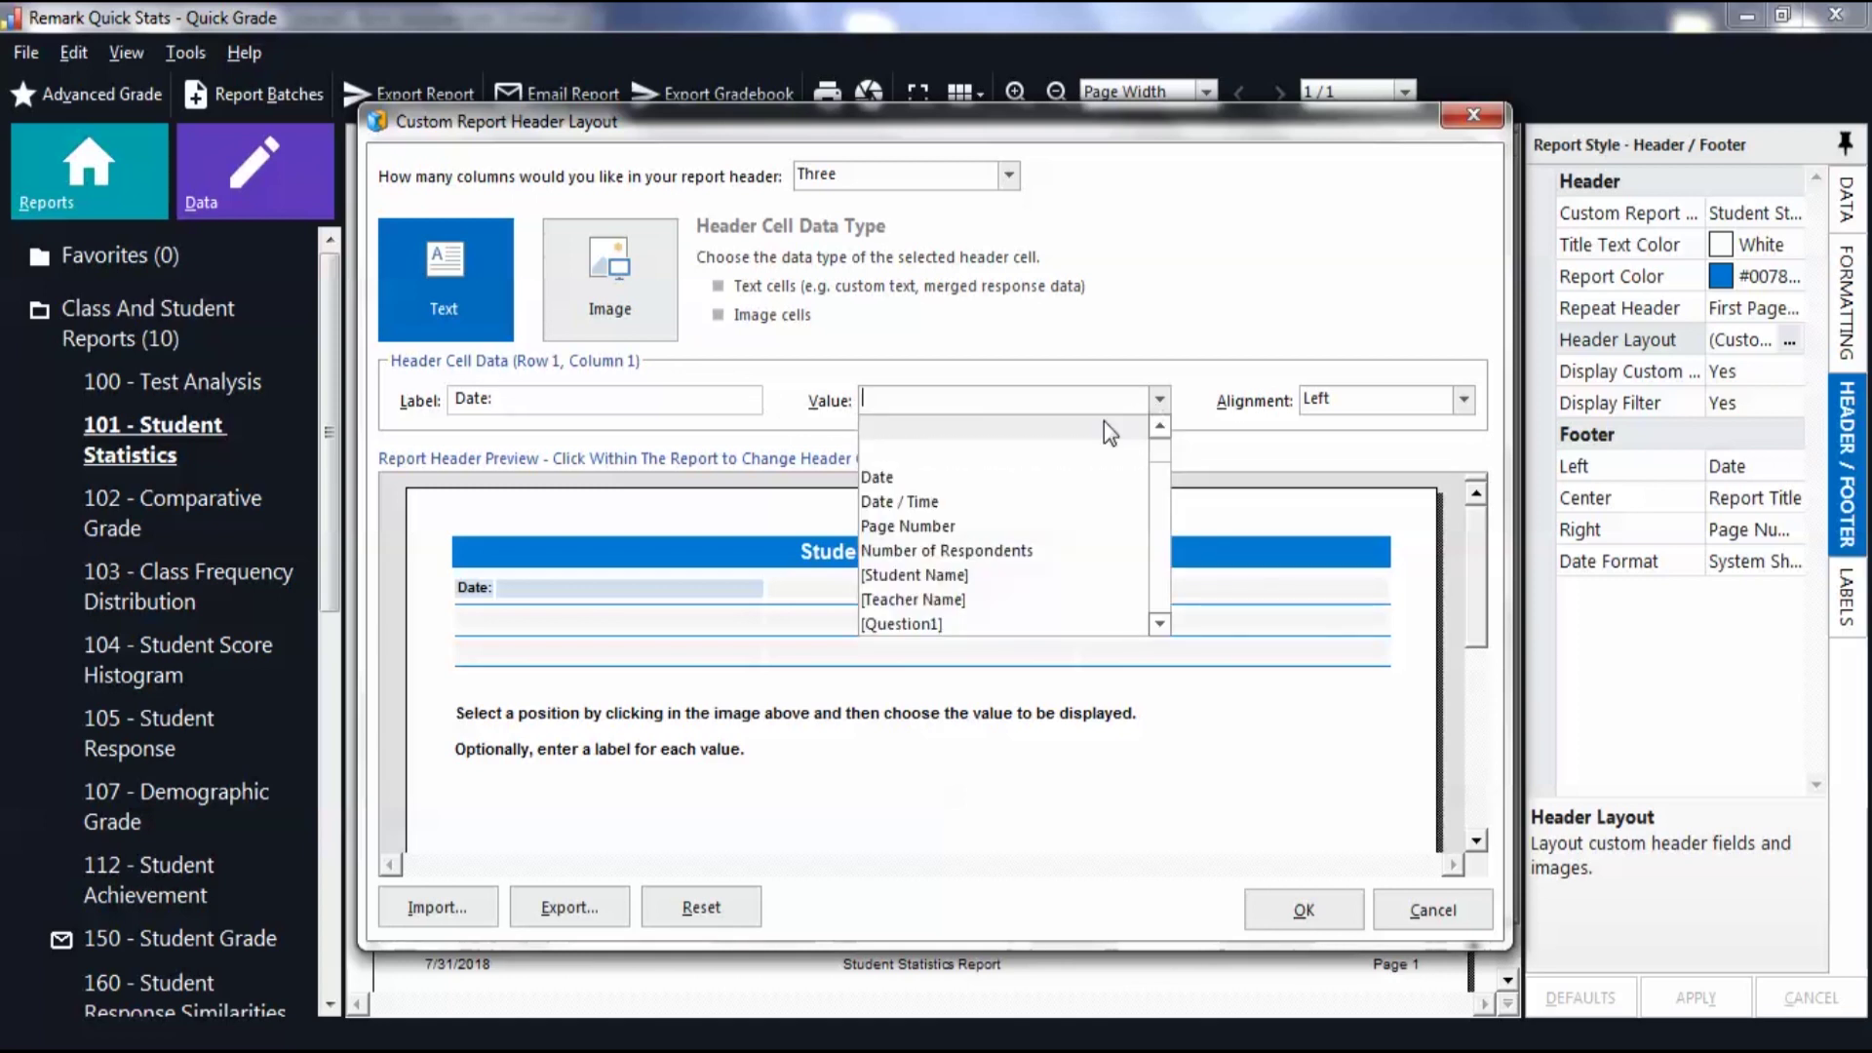
left_click(901, 477)
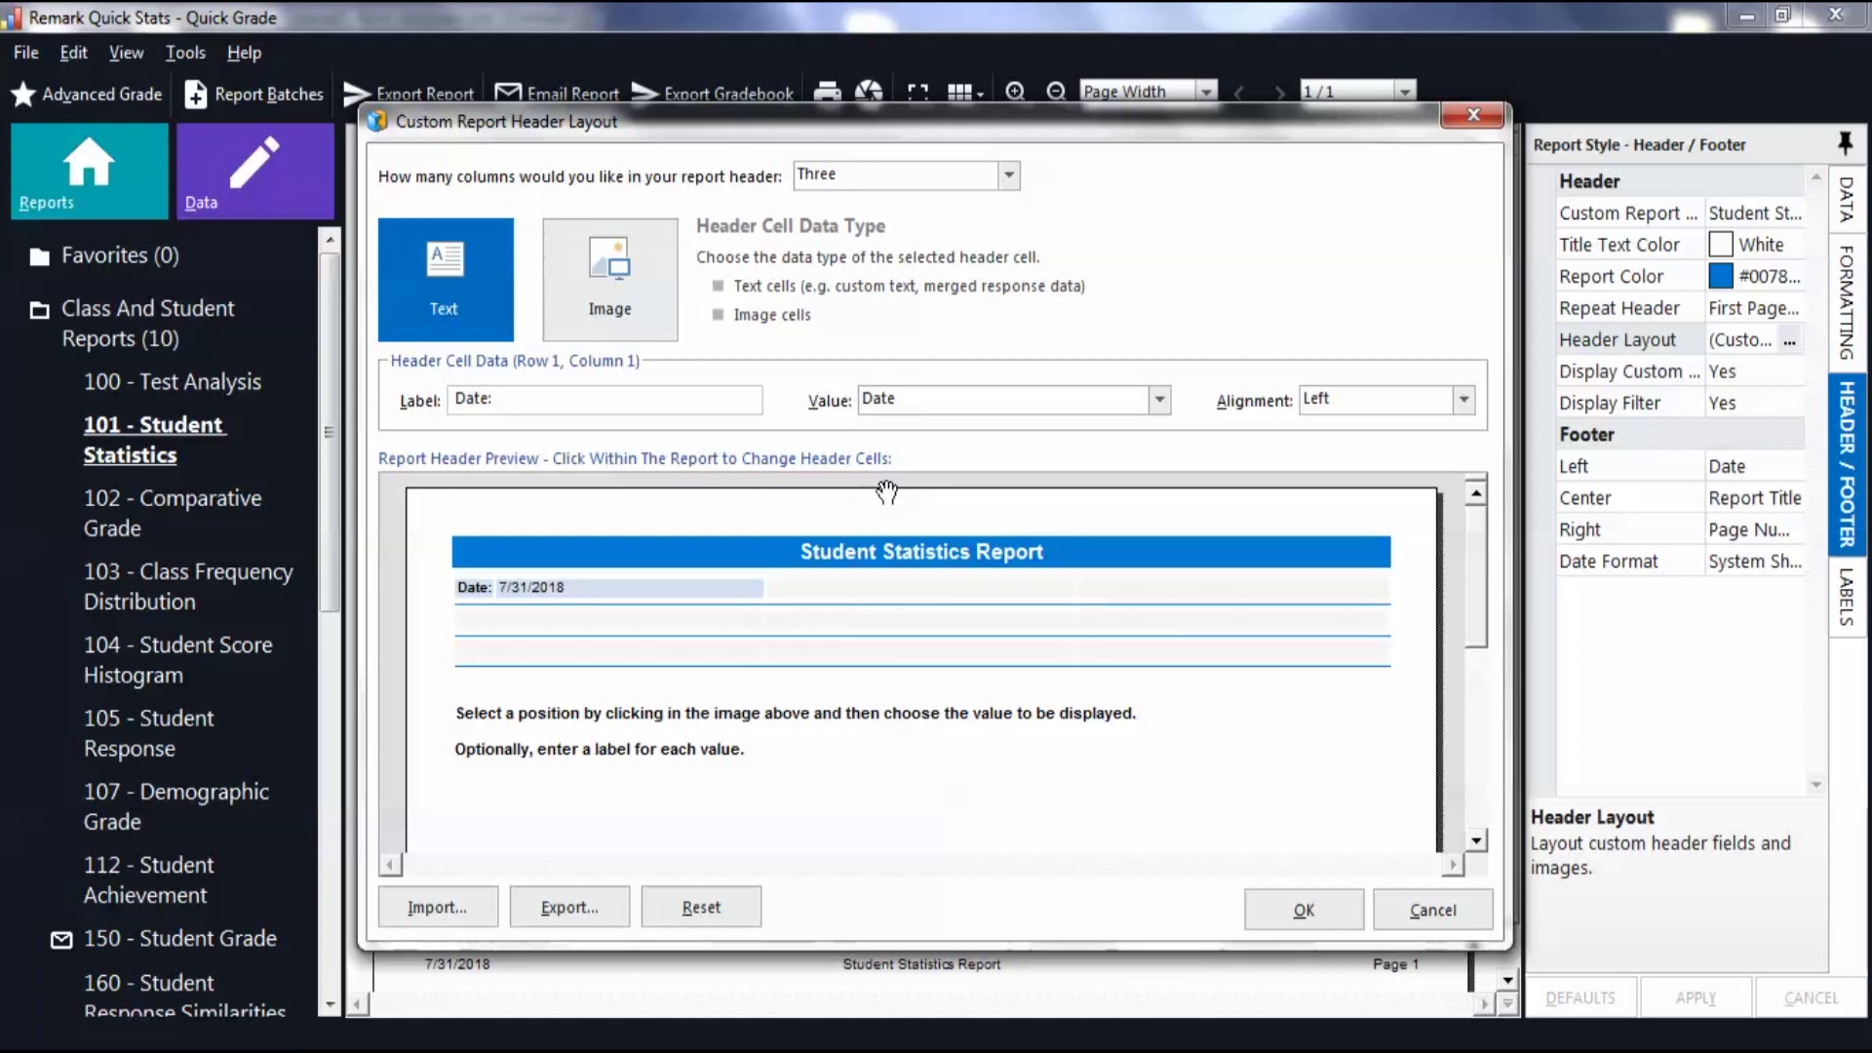
left_click(1273, 899)
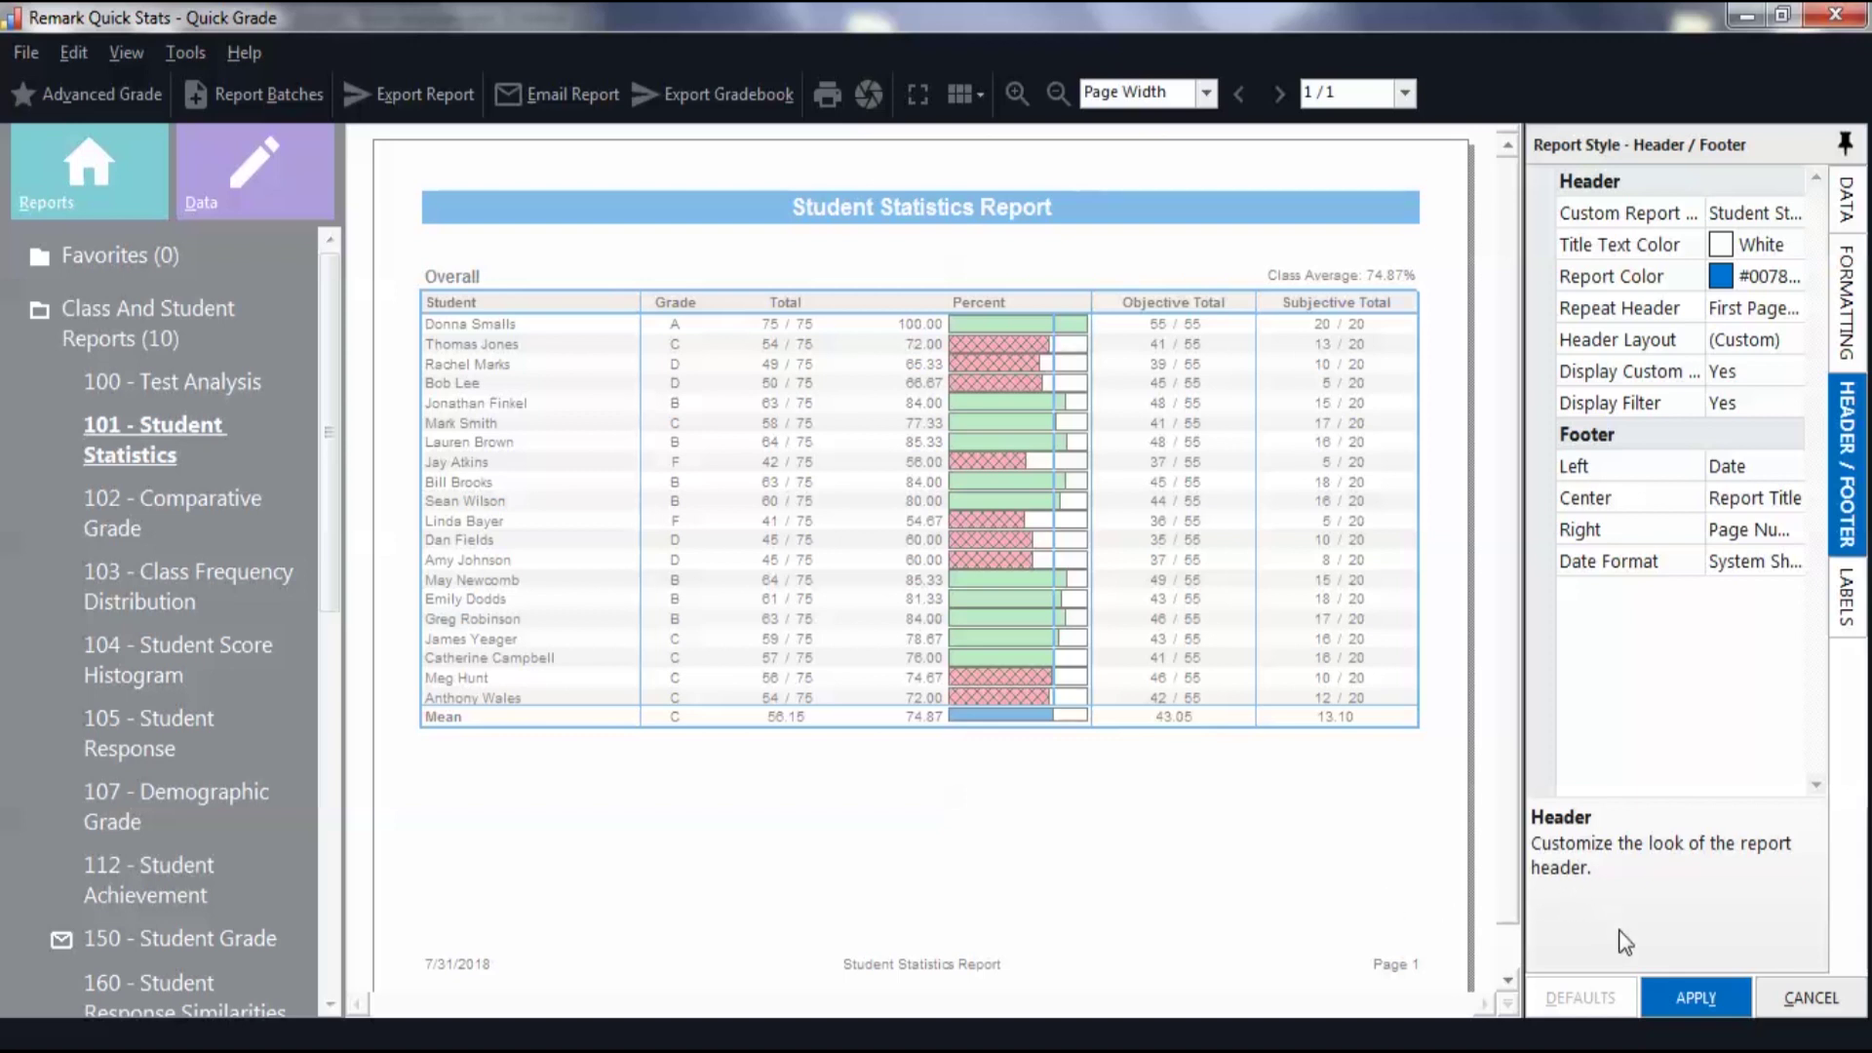
Step: Apply the report style so Student Statistics shows 'Date: 7/31/2018' under its title
left_click(1661, 997)
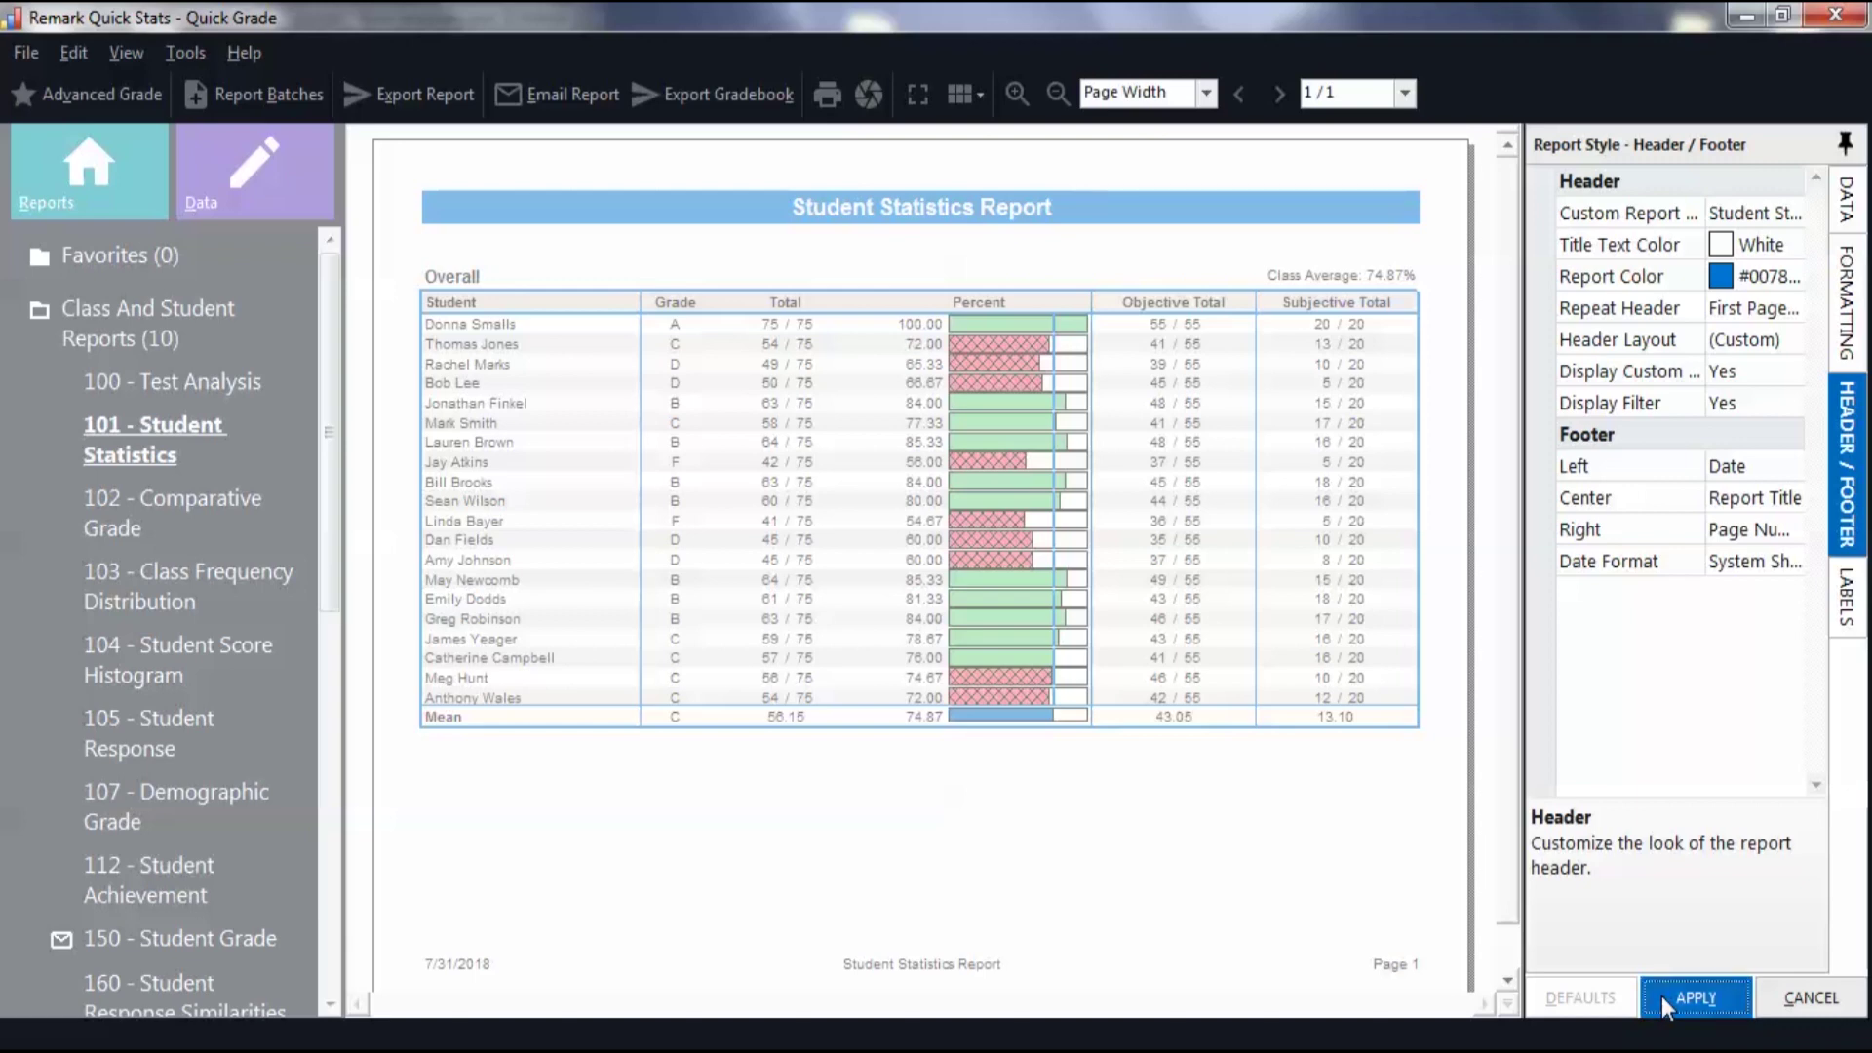